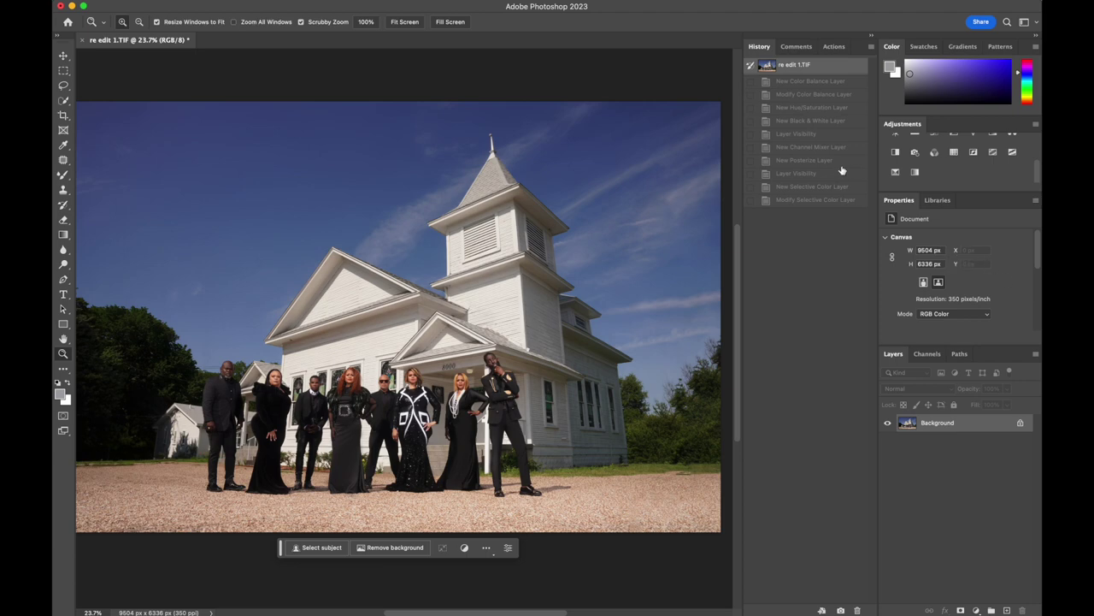
# - Show the Actions list, including Clean Backdrop and Skin Smoothening FS
pyautogui.click(835, 47)
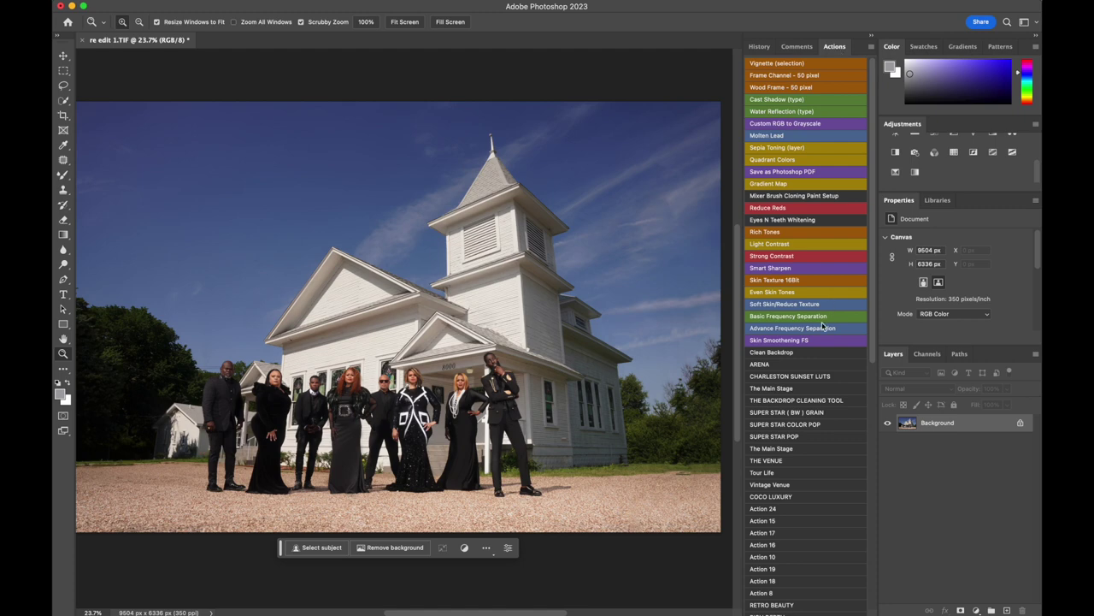
# - Apply the SUN KISSED warm grade action and flatten its adjustments into the Background layer
pyautogui.scroll(-10, 823, 327)
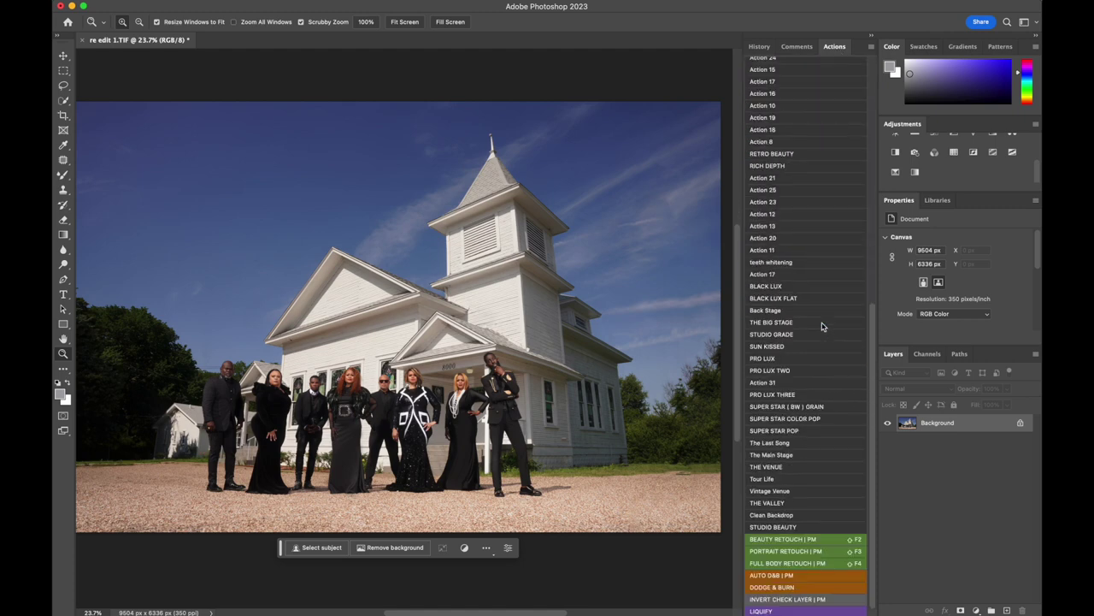
pyautogui.click(782, 349)
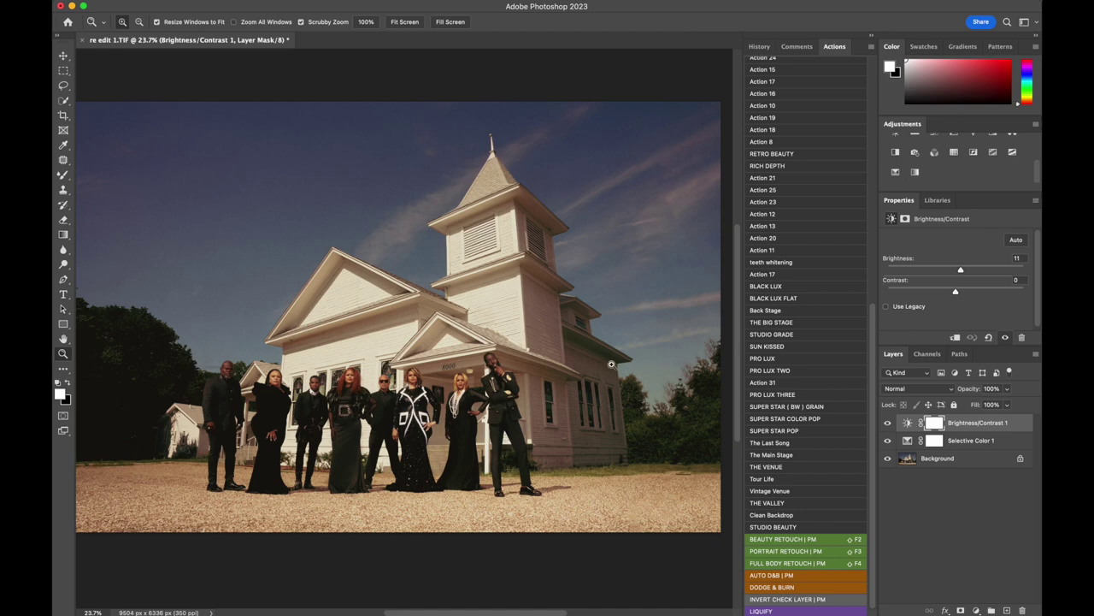
pyautogui.rightClick(941, 462)
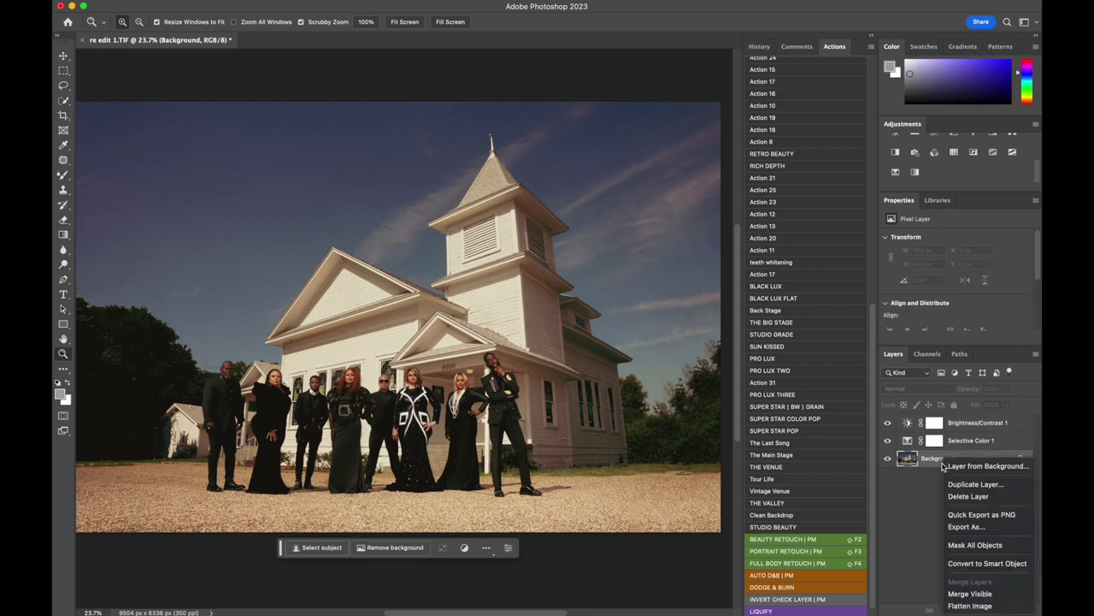
pyautogui.click(969, 606)
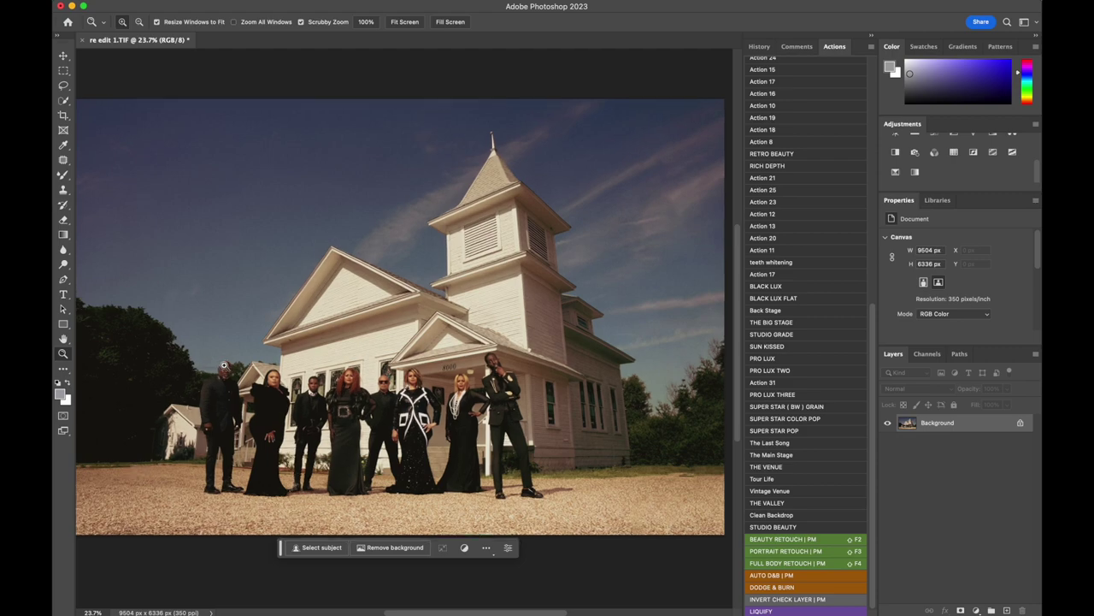
pyautogui.scroll(3, 223, 365)
pyautogui.scroll(-3, 223, 365)
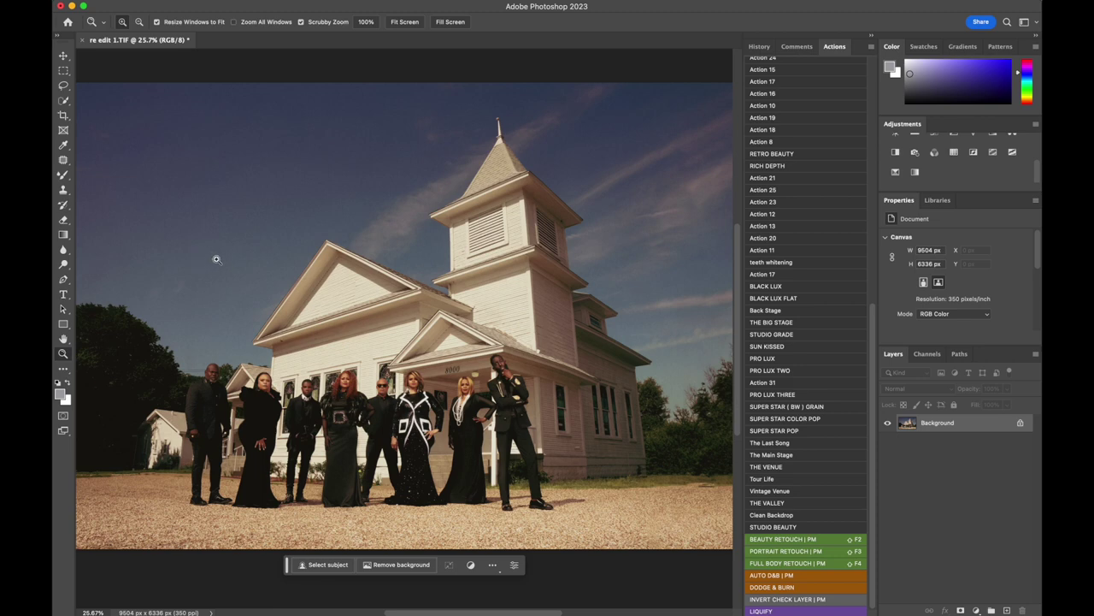
pyautogui.click(65, 101)
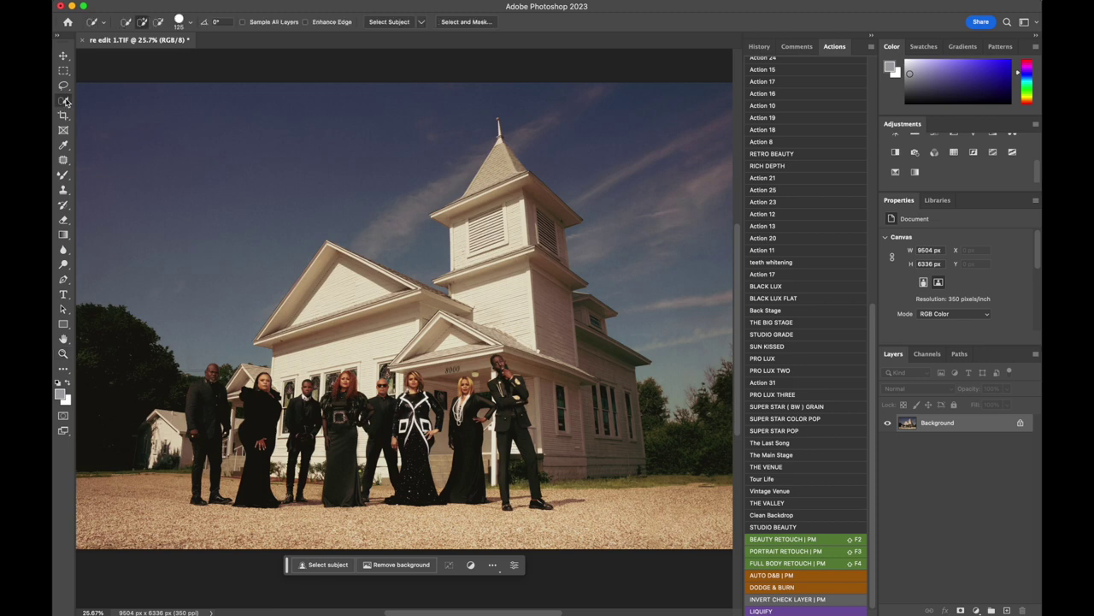
pyautogui.rightClick(67, 103)
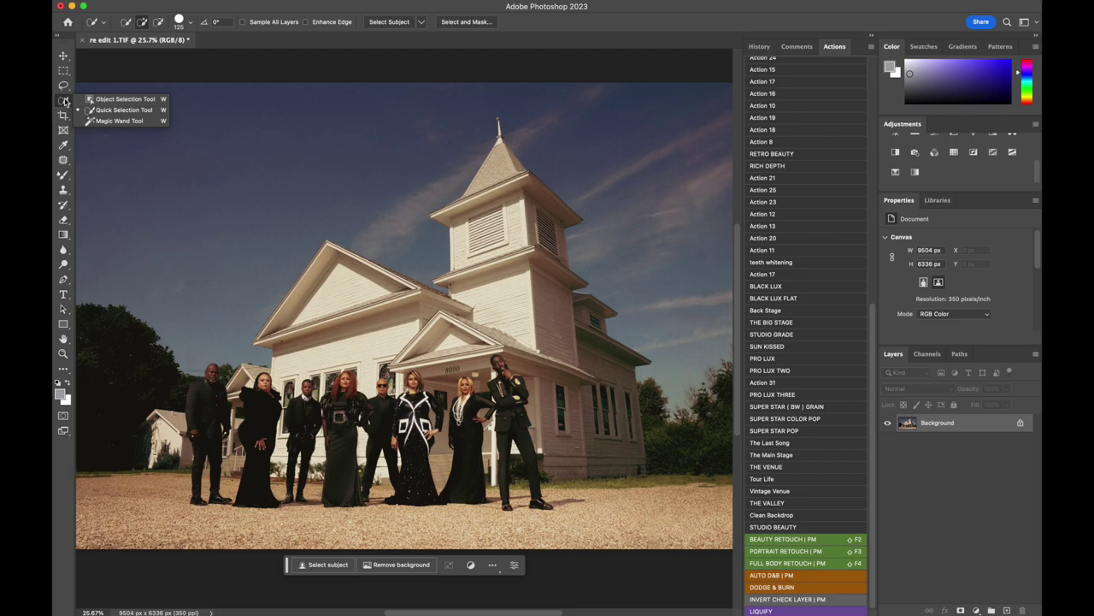
pyautogui.click(120, 109)
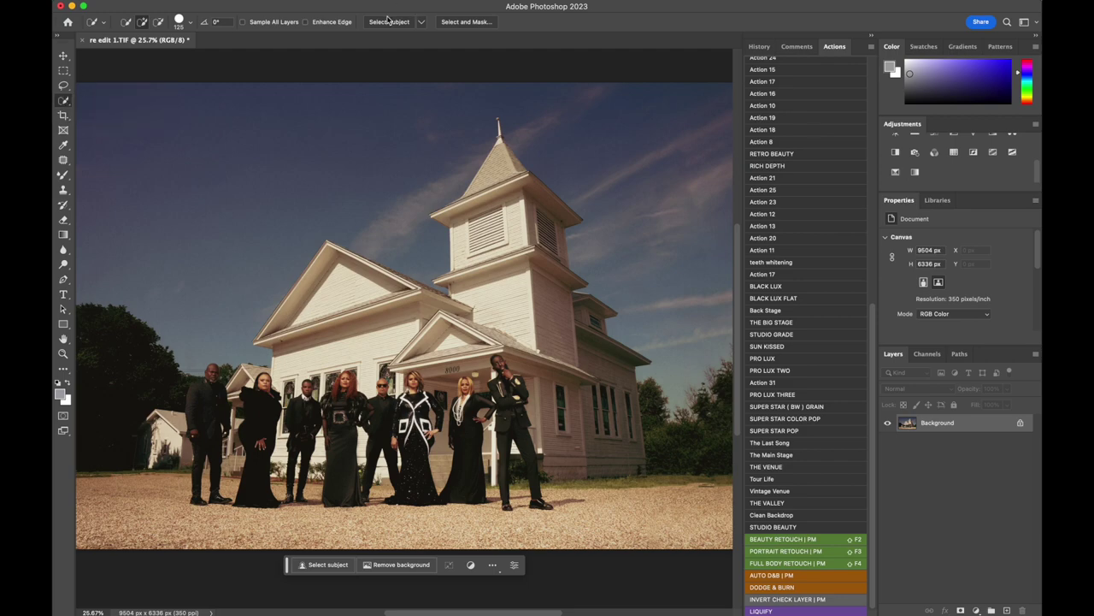
pyautogui.scroll(5, 376, 363)
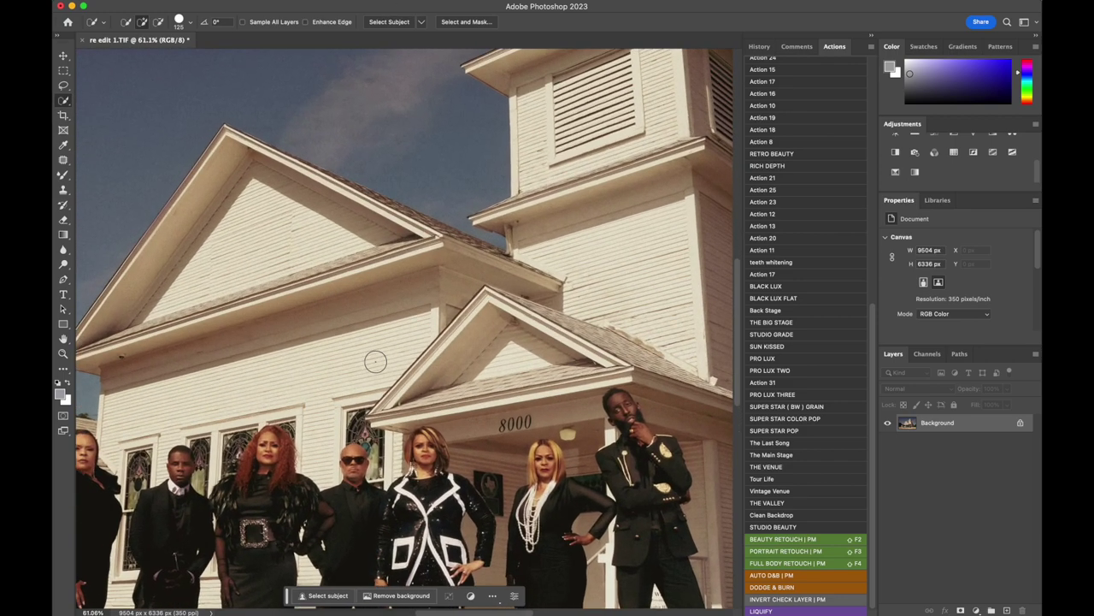
pyautogui.scroll(-4, 376, 362)
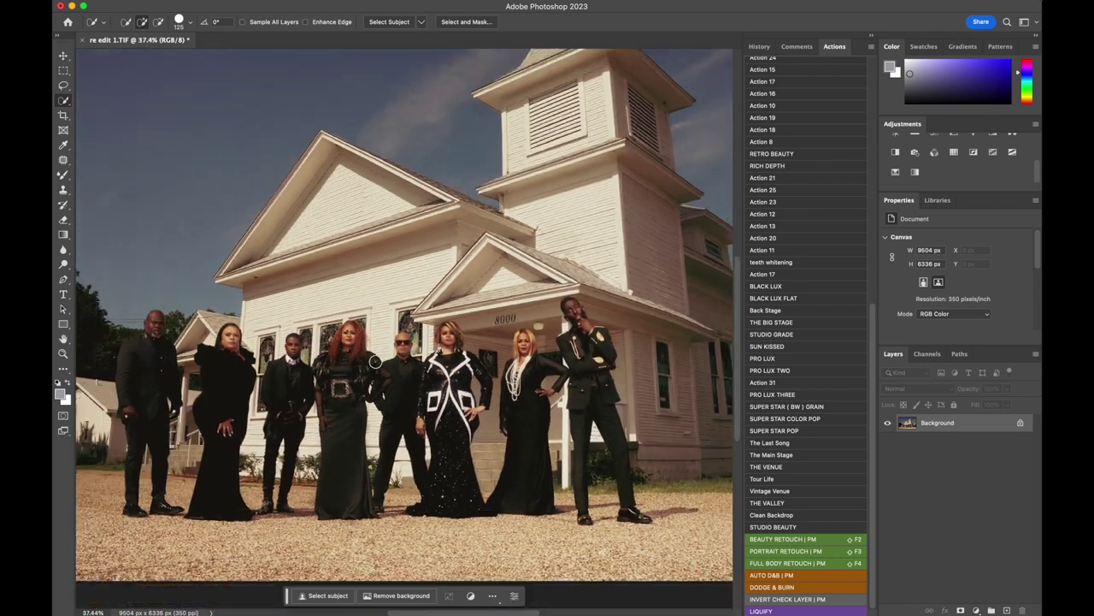
pyautogui.scroll(-2, 375, 362)
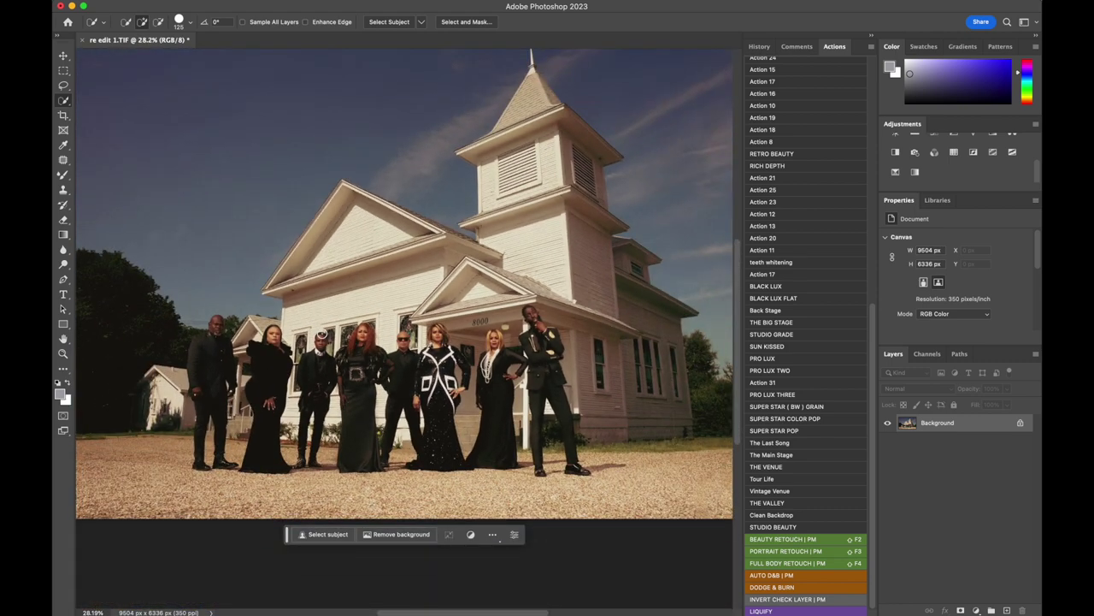
pyautogui.click(321, 337)
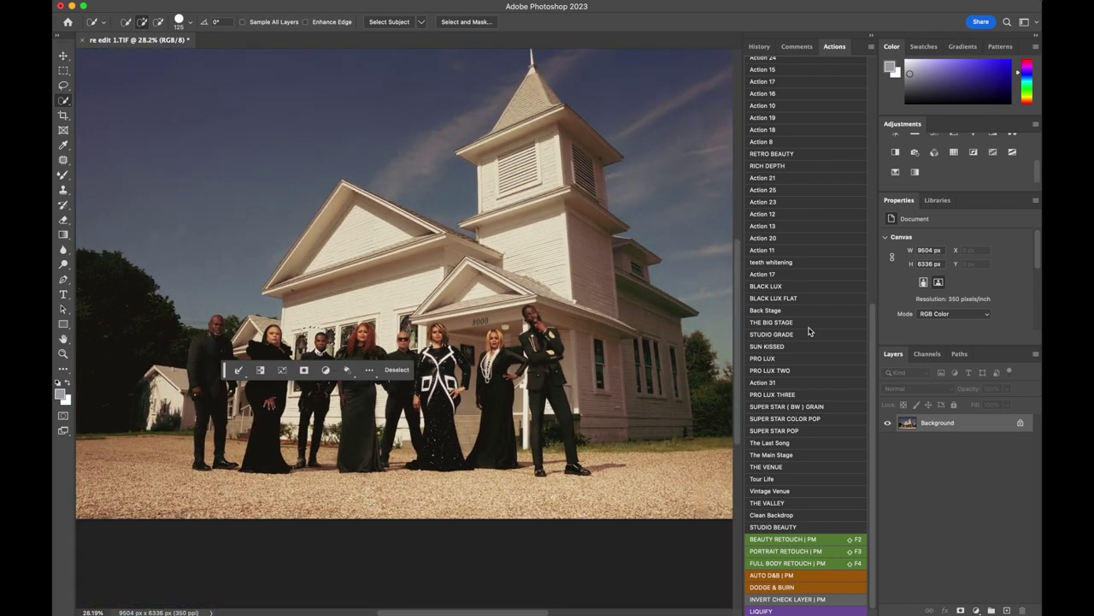
pyautogui.click(171, 1)
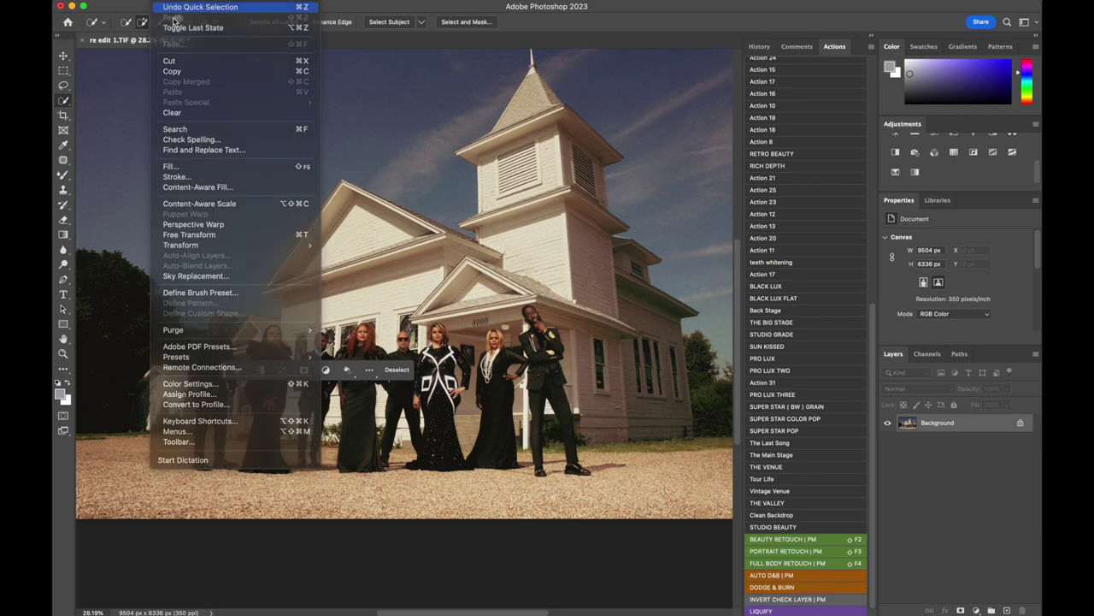
pyautogui.click(173, 10)
pyautogui.scroll(2, 329, 338)
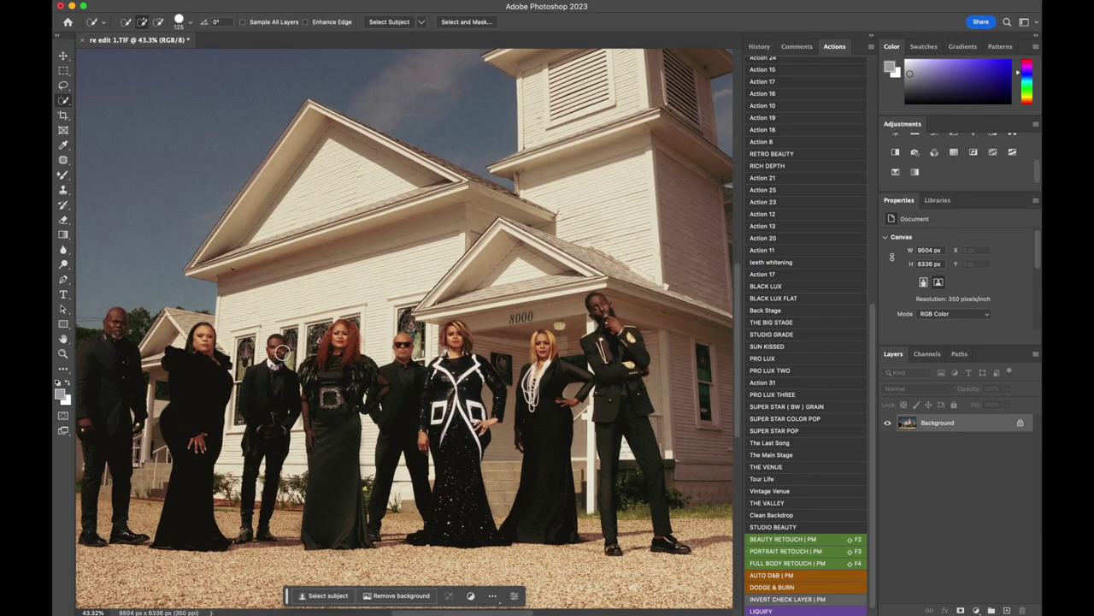
pyautogui.click(64, 85)
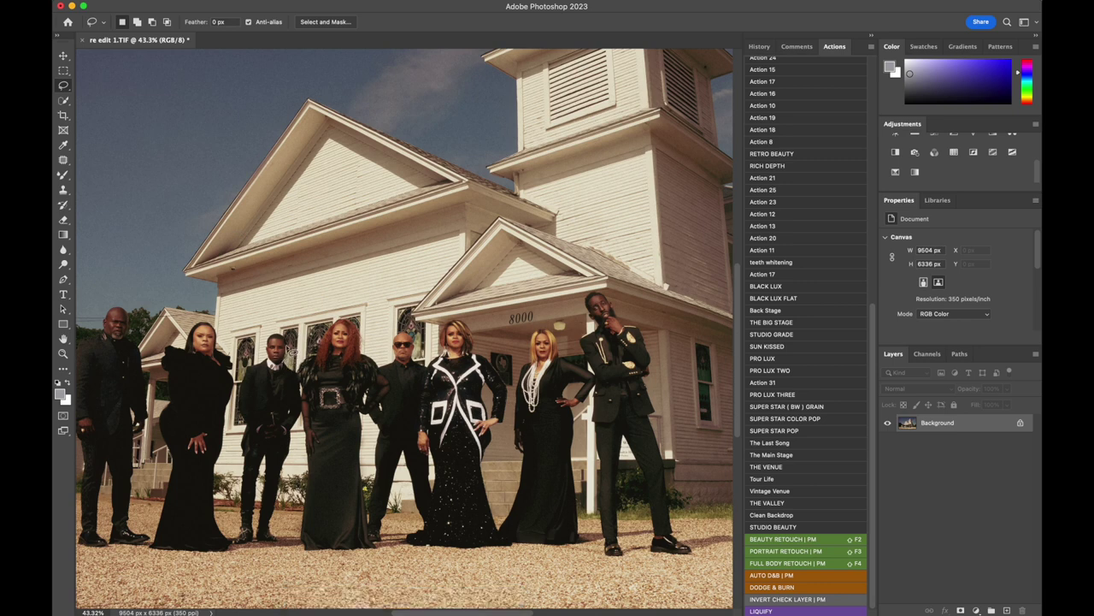
# - Brighten the third man's lassoed face to 26 and flatten it into the Background
pyautogui.moveTo(290, 352)
pyautogui.mouseDown()
pyautogui.moveTo(288, 338)
pyautogui.moveTo(272, 339)
pyautogui.moveTo(275, 368)
pyautogui.moveTo(289, 363)
pyautogui.mouseUp()
pyautogui.scroll(2, 932, 167)
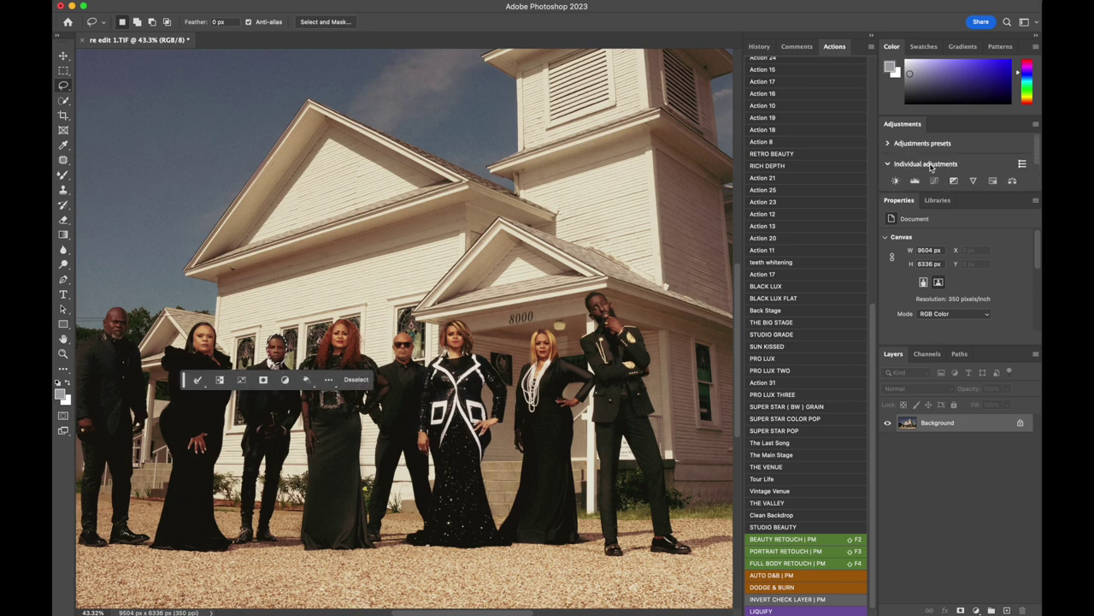
pyautogui.click(895, 181)
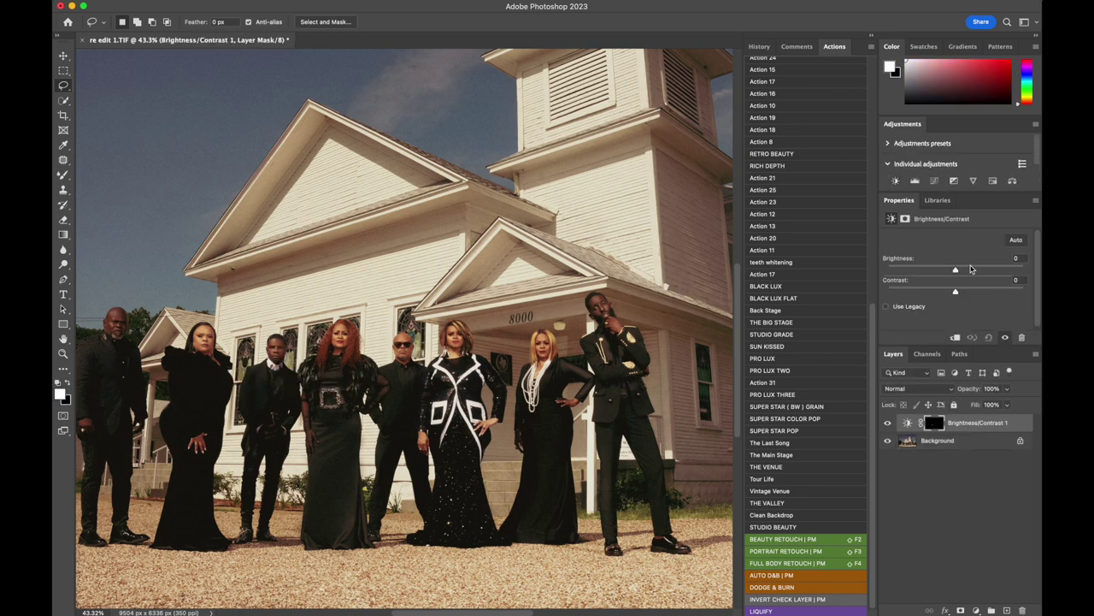
pyautogui.click(968, 268)
pyautogui.rightClick(940, 442)
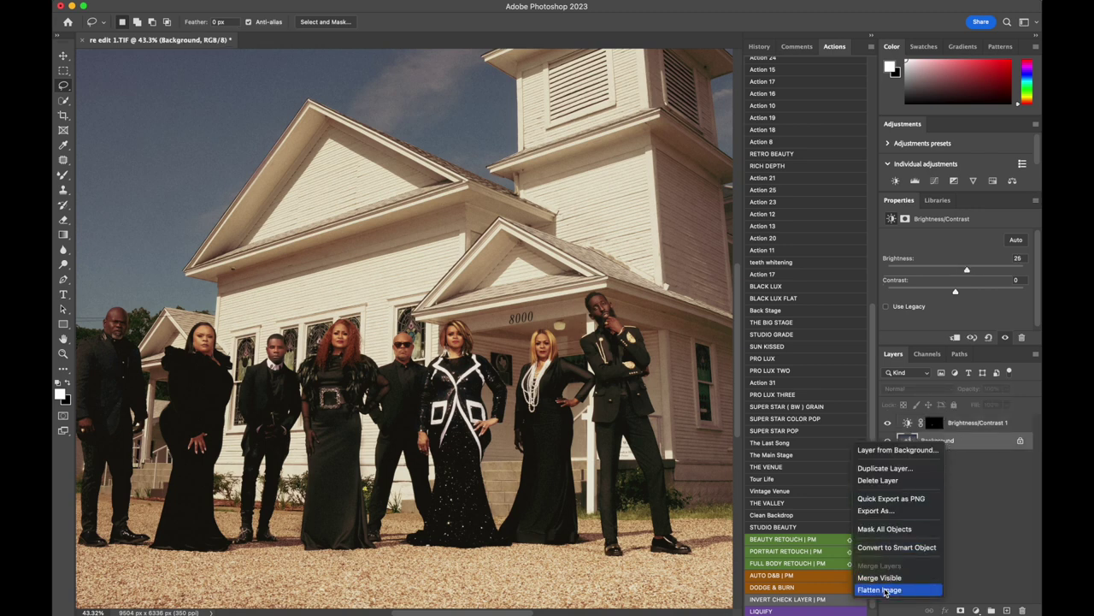
pyautogui.click(886, 590)
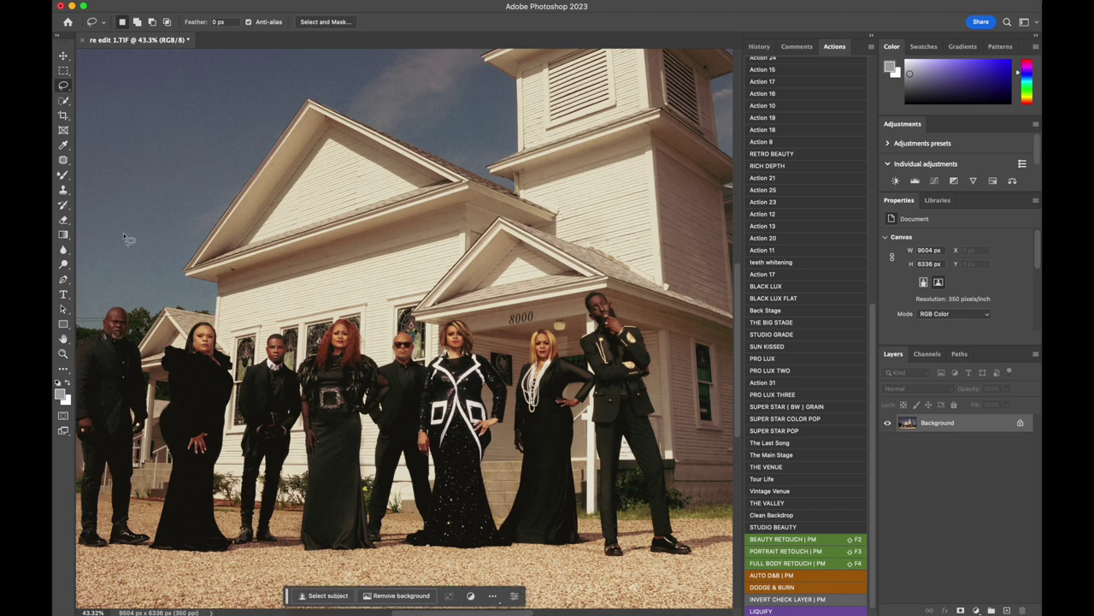
# - Brighten the leftmost man's lassoed head to 38 and flatten it into the image
pyautogui.moveTo(108, 332)
pyautogui.mouseDown()
pyautogui.moveTo(114, 313)
pyautogui.moveTo(133, 317)
pyautogui.moveTo(122, 349)
pyautogui.moveTo(109, 336)
pyautogui.mouseUp()
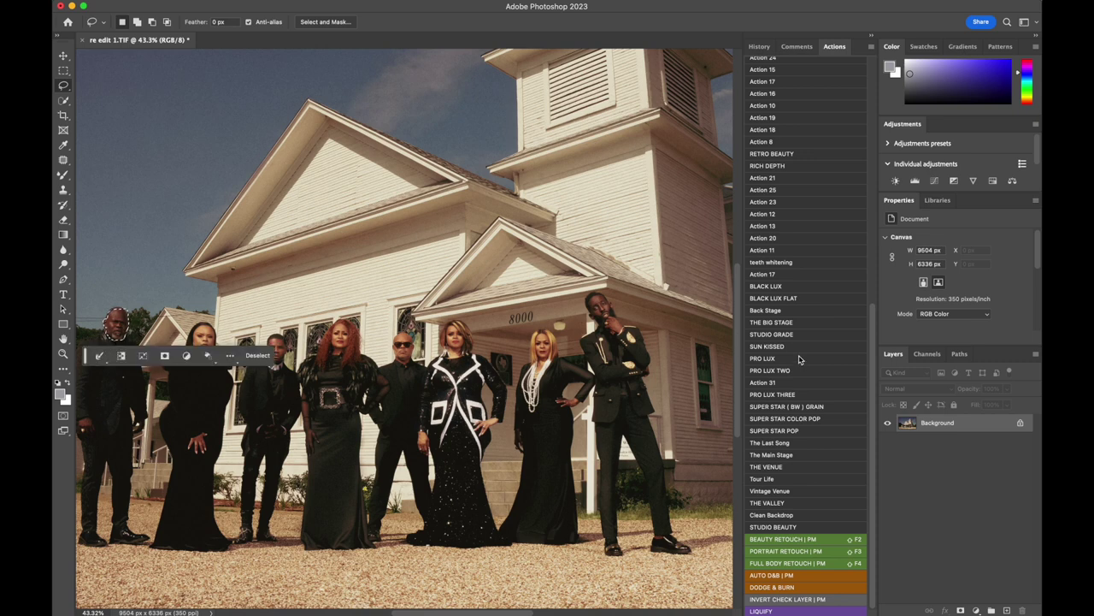
pyautogui.click(895, 181)
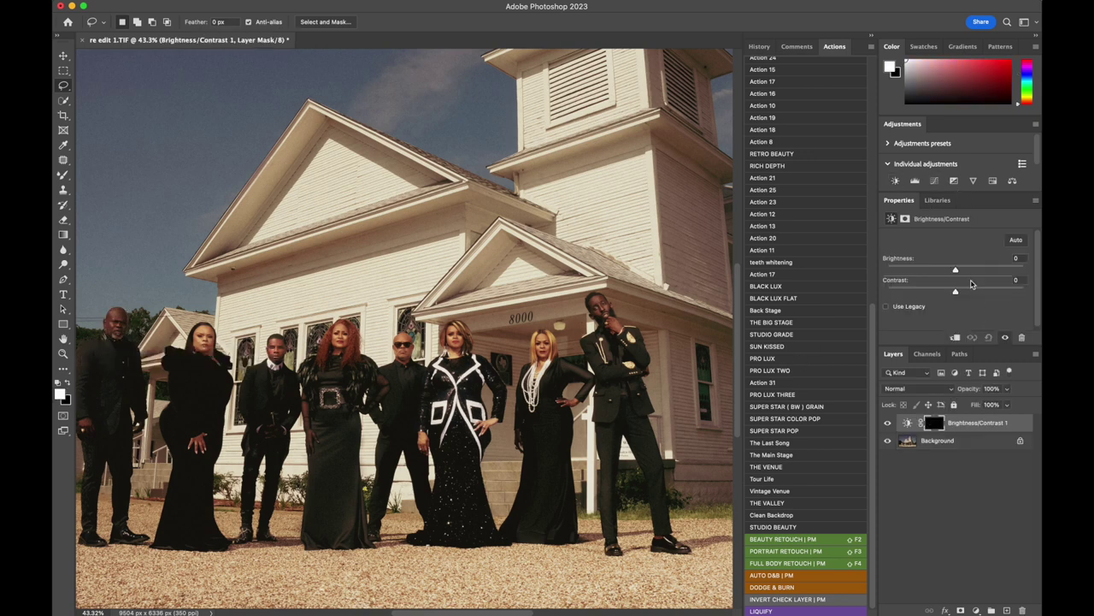
pyautogui.click(967, 269)
pyautogui.moveTo(967, 270)
pyautogui.mouseDown()
pyautogui.moveTo(957, 270)
pyautogui.moveTo(973, 269)
pyautogui.mouseUp()
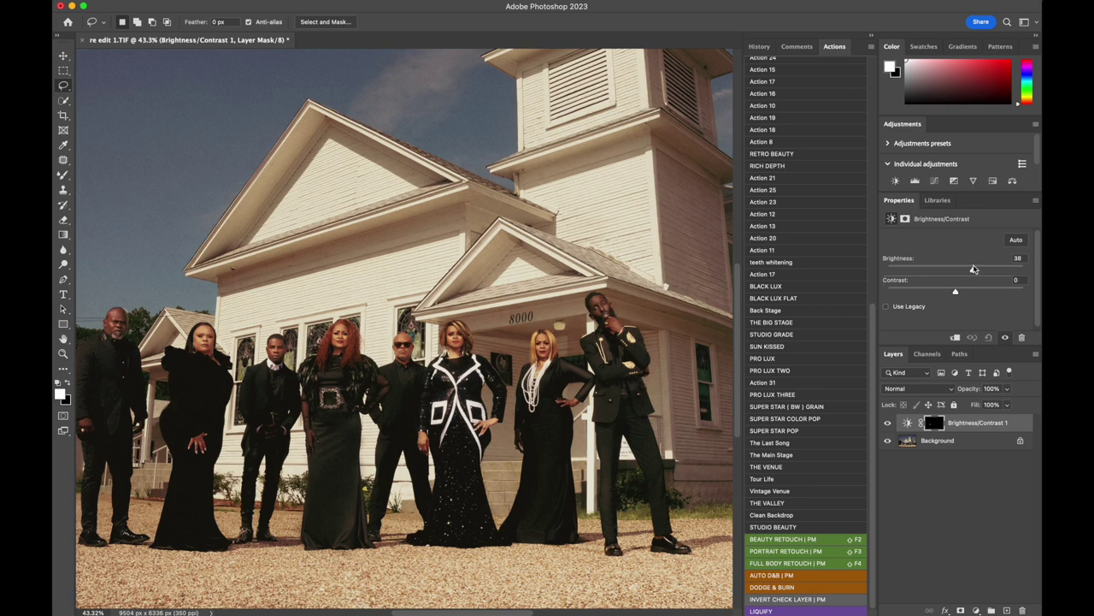
pyautogui.rightClick(956, 445)
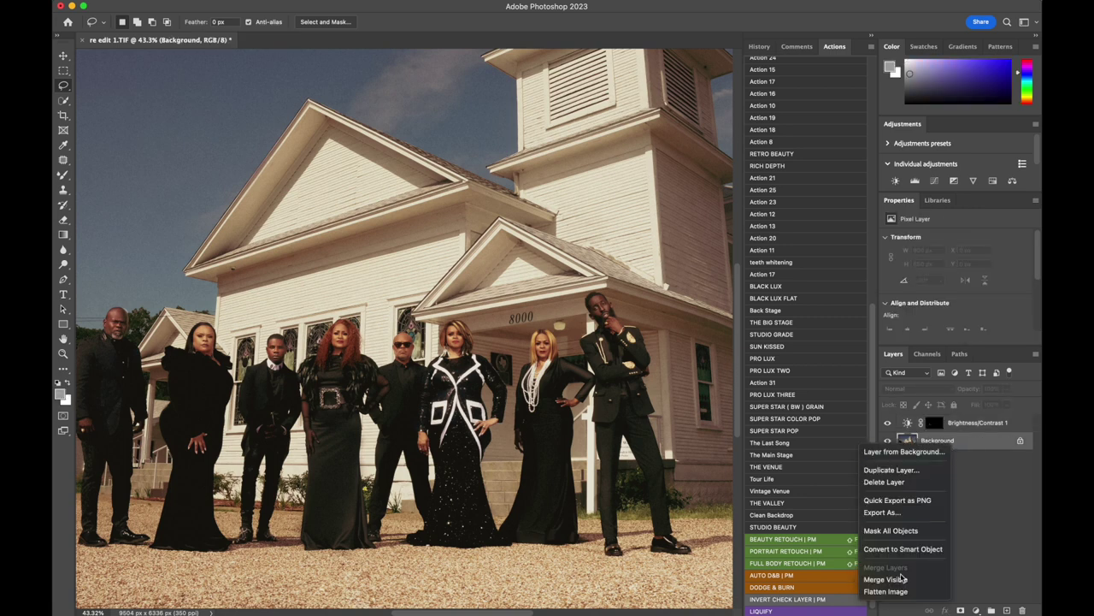
pyautogui.click(886, 591)
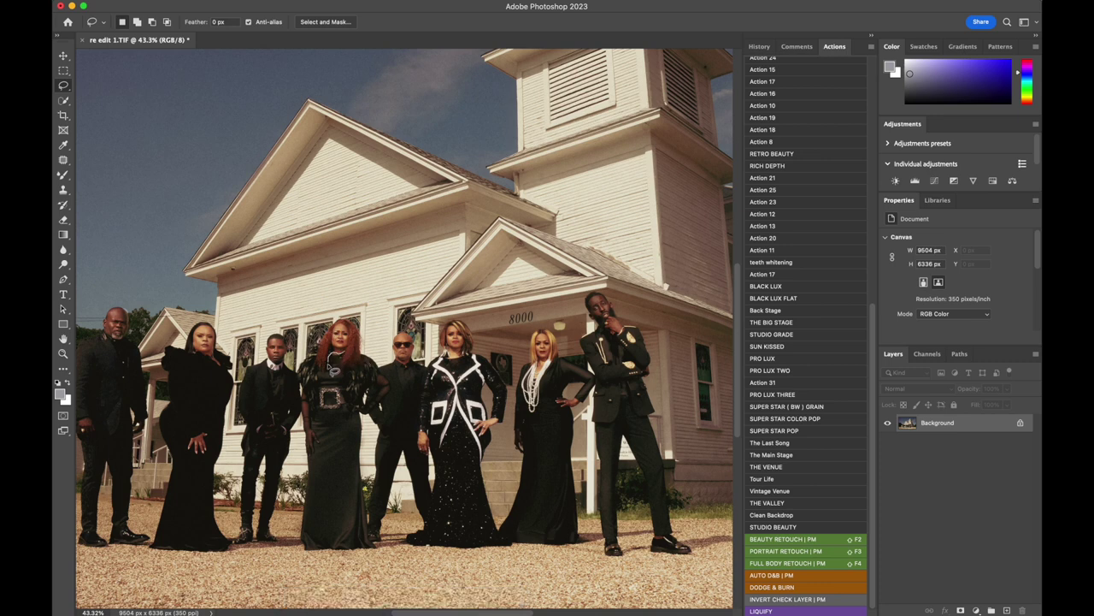
# - Lasso the red-haired woman's face, brighten it to 14, and flatten the image
pyautogui.moveTo(332, 371)
pyautogui.mouseDown()
pyautogui.moveTo(323, 347)
pyautogui.moveTo(341, 325)
pyautogui.moveTo(364, 337)
pyautogui.moveTo(366, 364)
pyautogui.moveTo(348, 373)
pyautogui.moveTo(346, 360)
pyautogui.mouseUp()
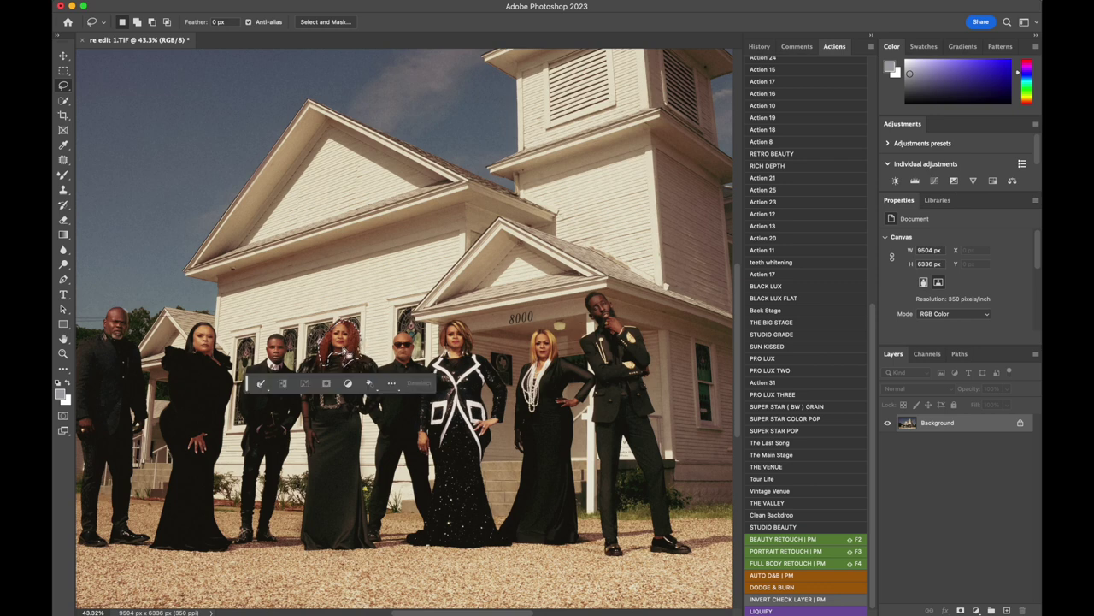
pyautogui.click(895, 180)
pyautogui.moveTo(956, 269); pyautogui.dragTo(962, 271)
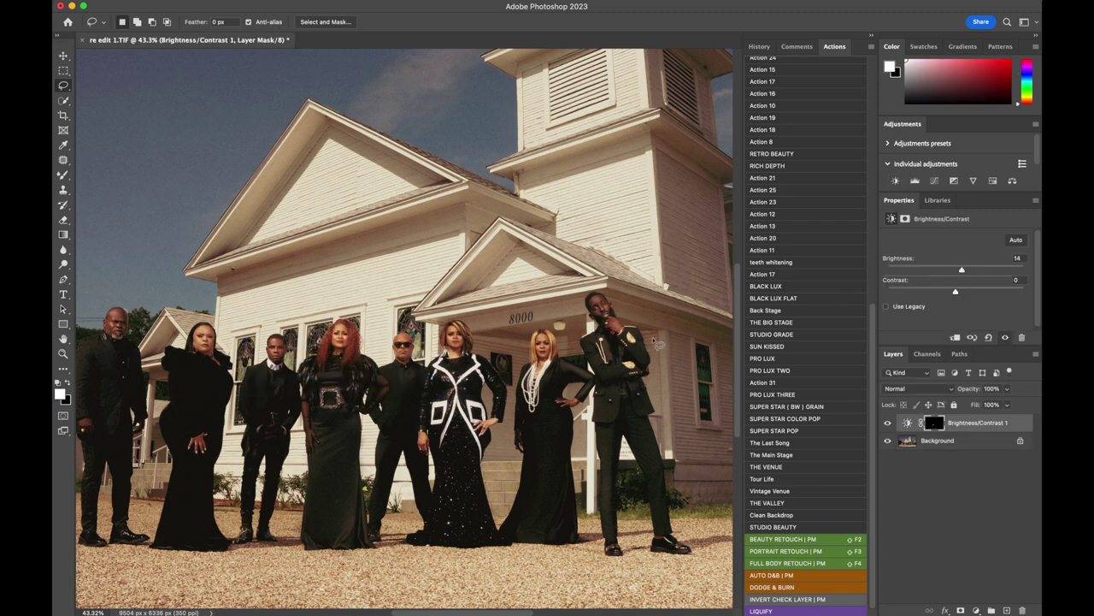
pyautogui.rightClick(948, 441)
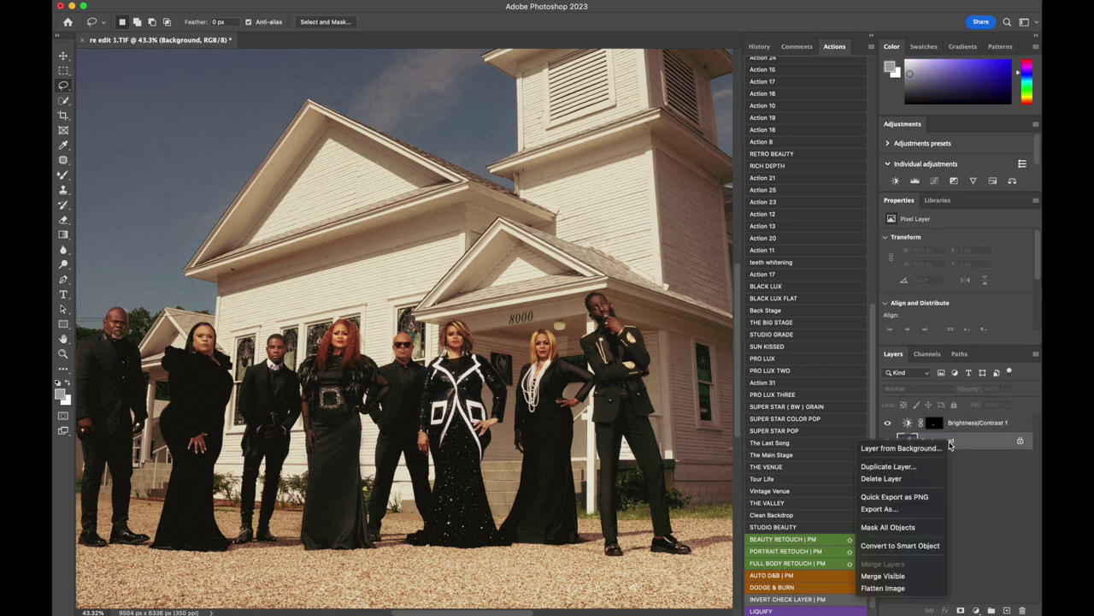
pyautogui.click(893, 588)
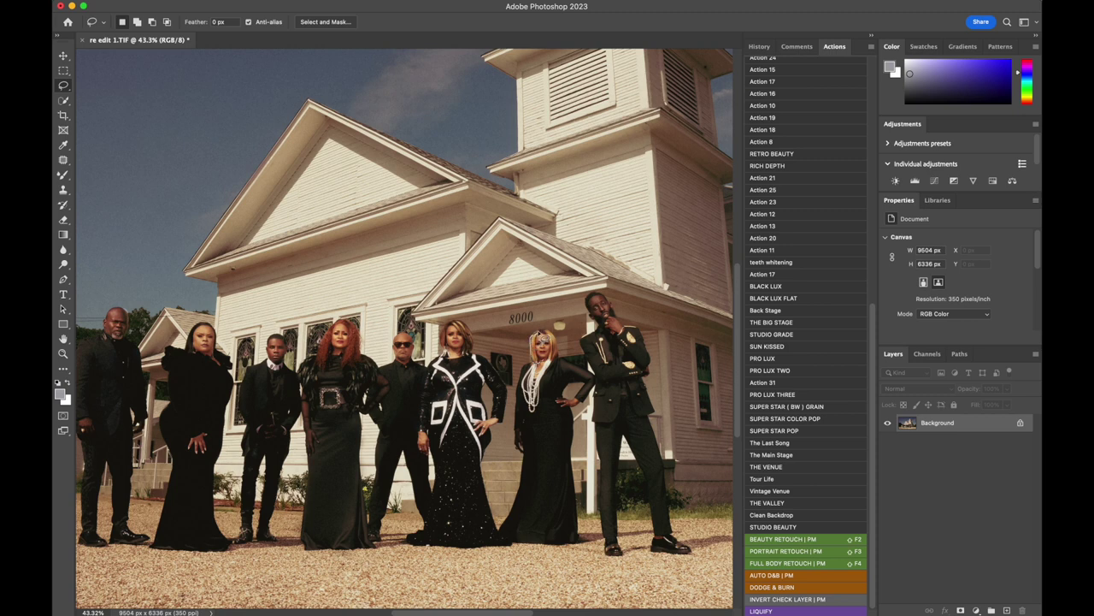
# - Lasso the blonde woman's head, raise its brightness to 24, and merge it into the Background
pyautogui.moveTo(554, 330)
pyautogui.mouseDown()
pyautogui.moveTo(566, 359)
pyautogui.moveTo(544, 369)
pyautogui.mouseUp()
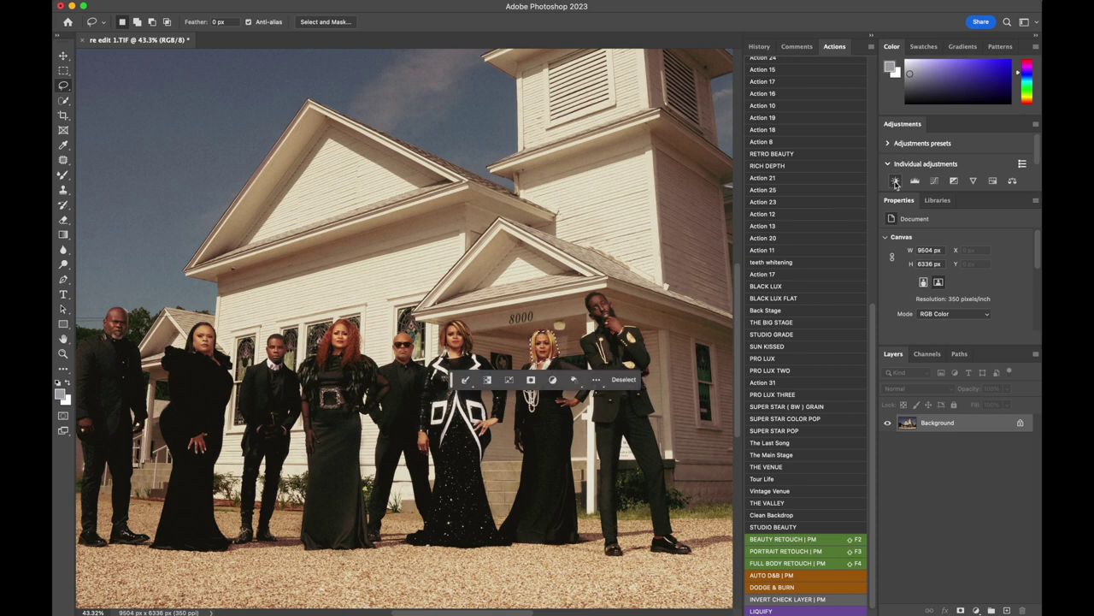
pyautogui.click(895, 180)
pyautogui.click(965, 269)
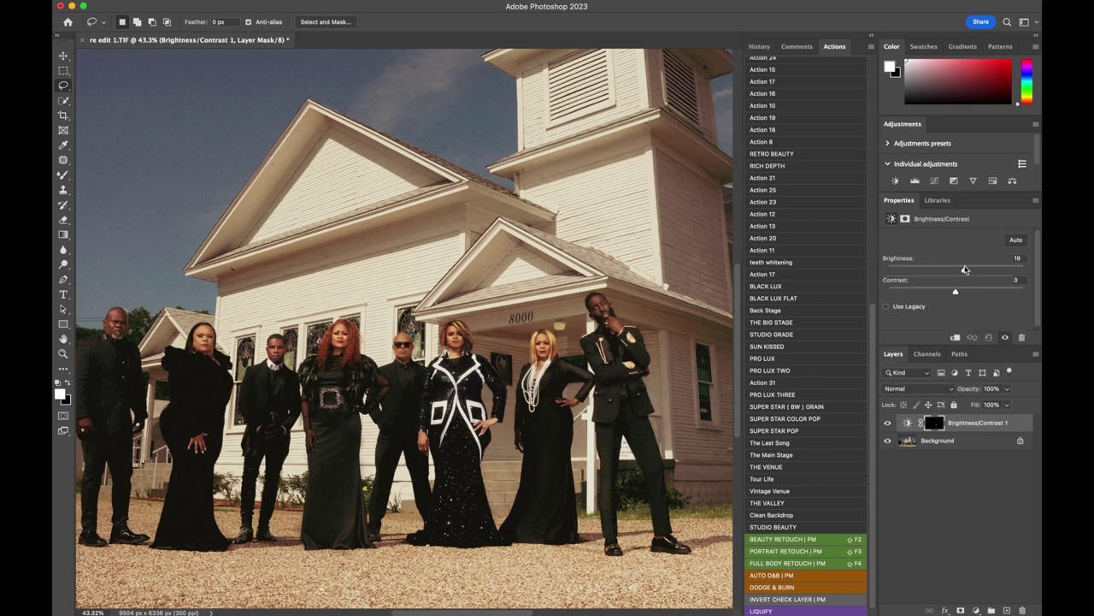
pyautogui.moveTo(965, 269); pyautogui.dragTo(967, 269)
pyautogui.rightClick(937, 442)
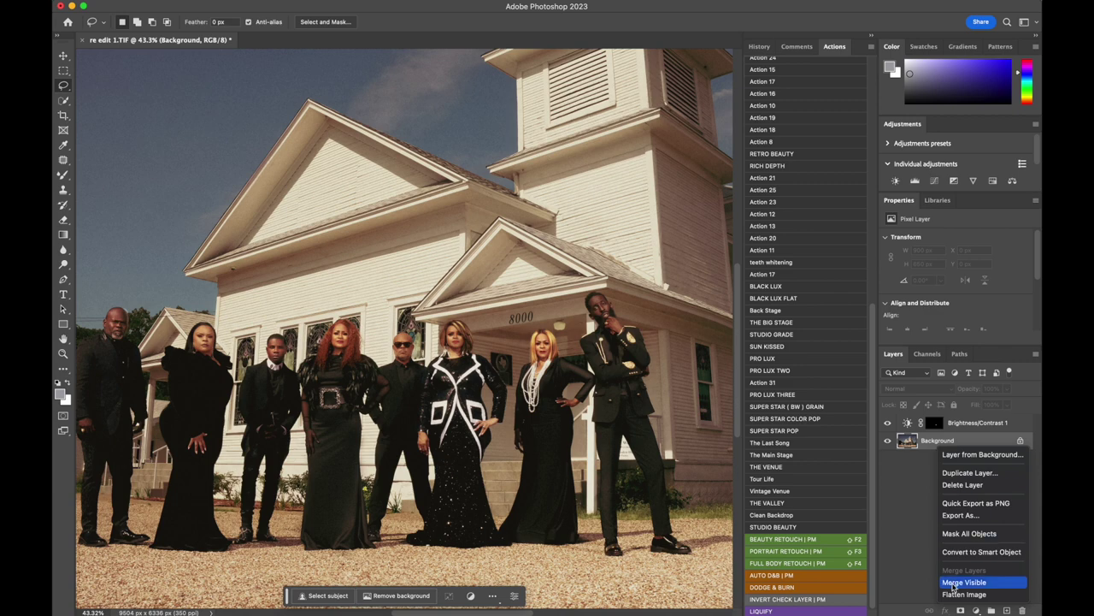
pyautogui.click(953, 584)
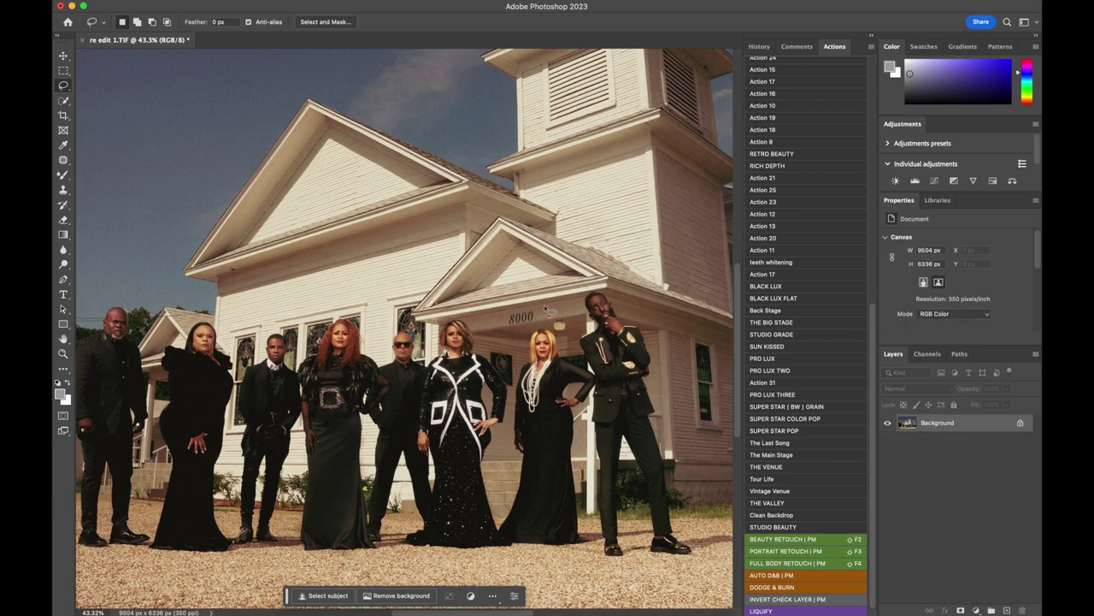
# - Zoom in, lasso the rightmost man's head, and give it a Brightness/Contrast boost of 29
pyautogui.press('super+plus')
pyautogui.press('super+plus')
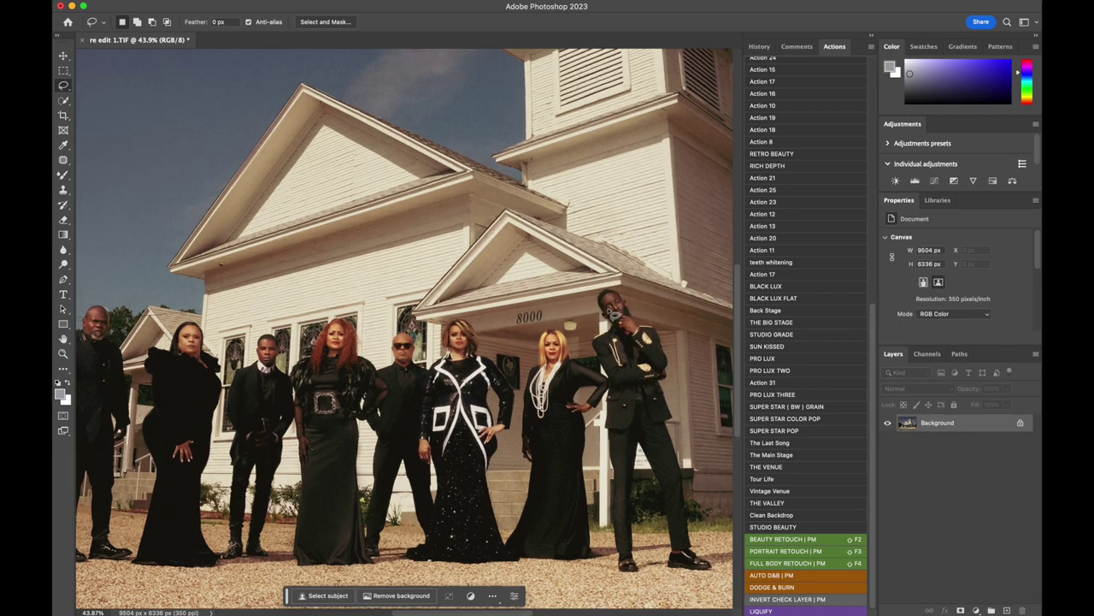
pyautogui.hscroll(10, 609, 314)
pyautogui.scroll(-3, 609, 314)
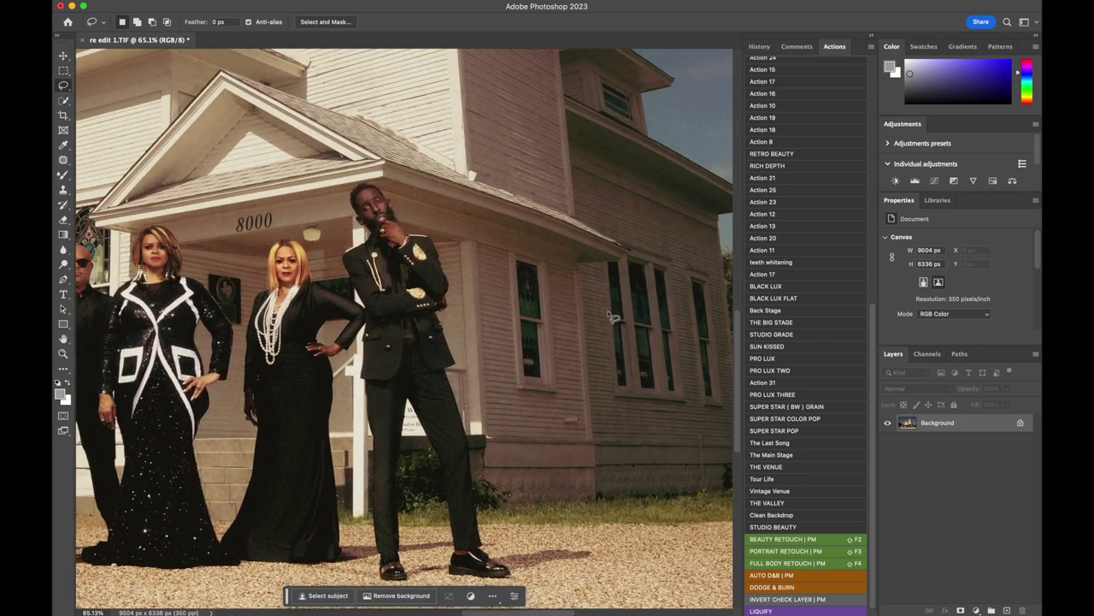
pyautogui.click(378, 242)
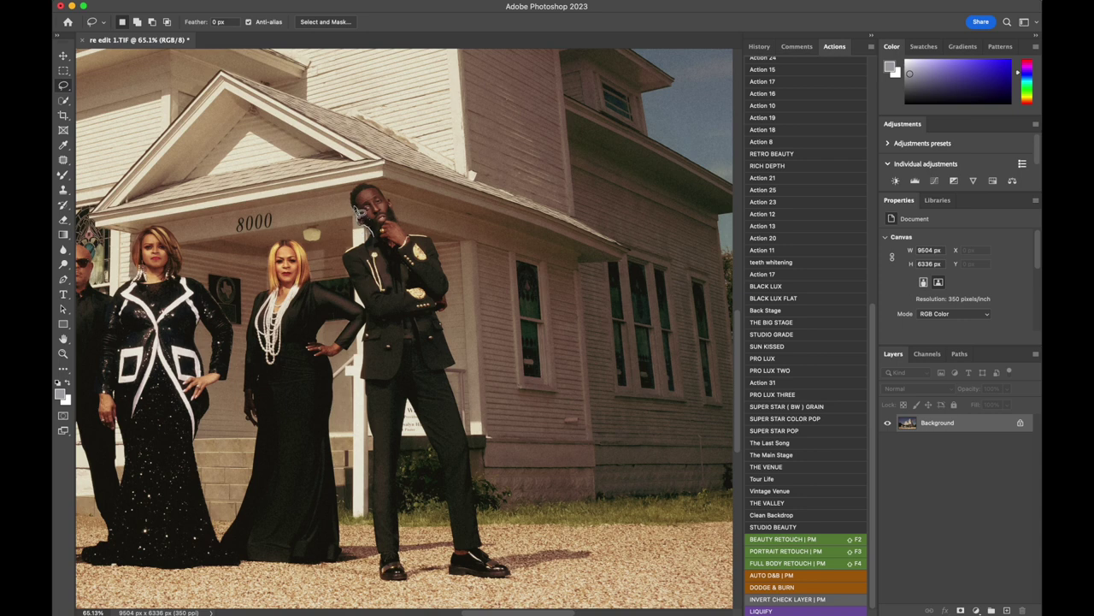
pyautogui.moveTo(357, 200)
pyautogui.mouseDown()
pyautogui.moveTo(374, 187)
pyautogui.moveTo(392, 203)
pyautogui.moveTo(401, 228)
pyautogui.moveTo(379, 246)
pyautogui.mouseUp()
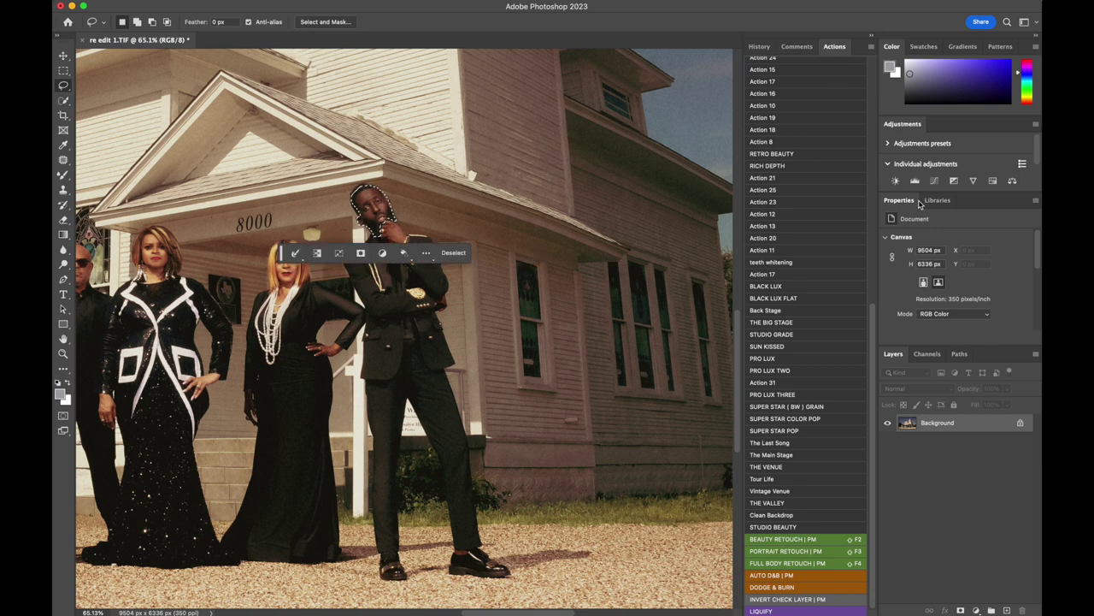
pyautogui.click(895, 180)
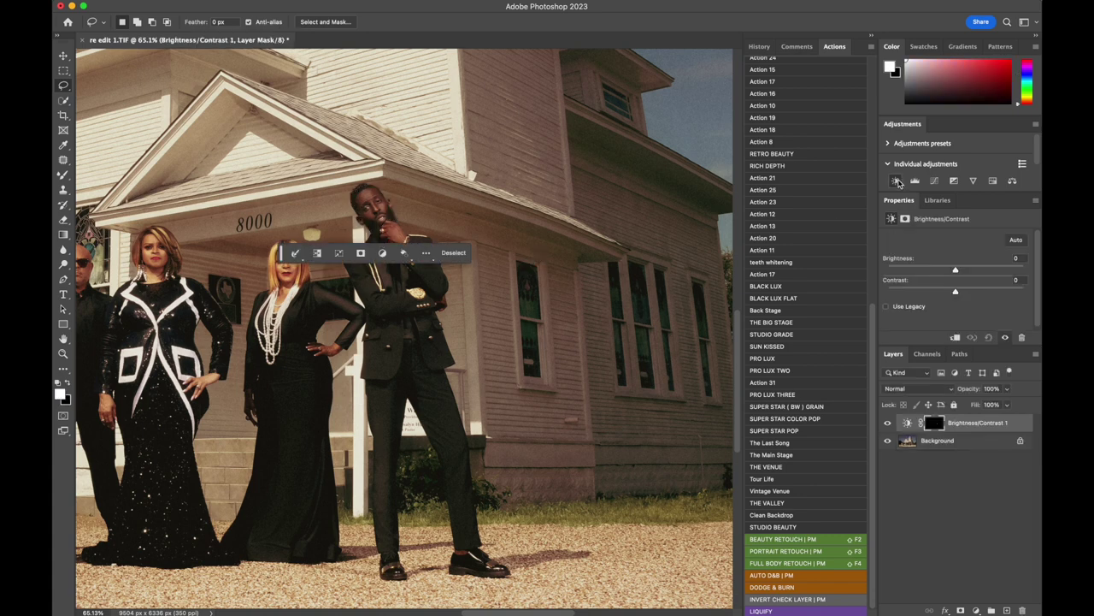
pyautogui.click(969, 269)
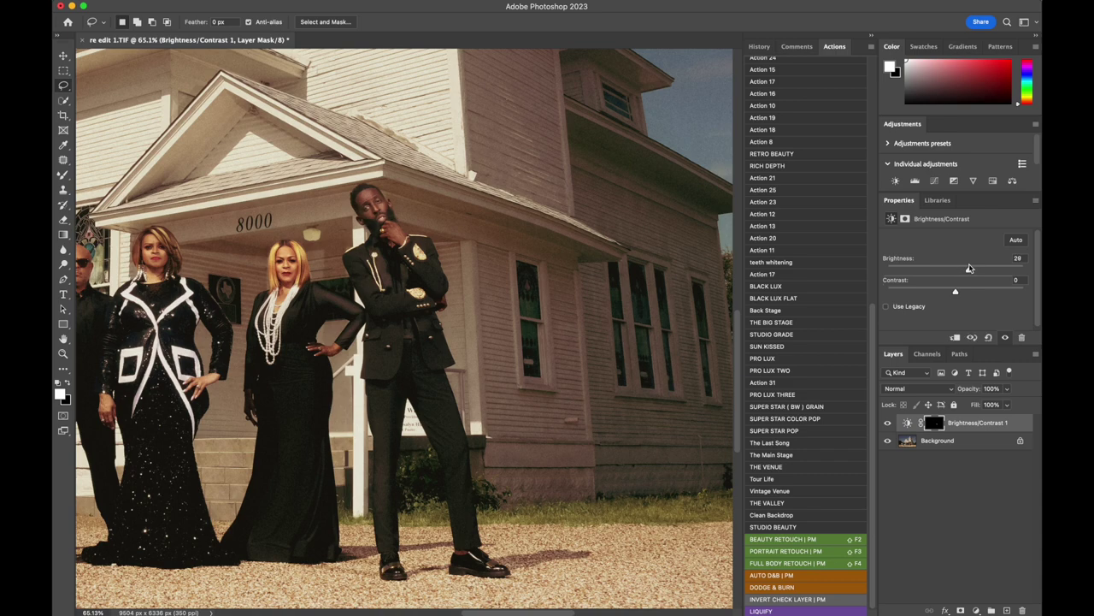
pyautogui.scroll(-5, 478, 316)
pyautogui.hscroll(-3, 479, 316)
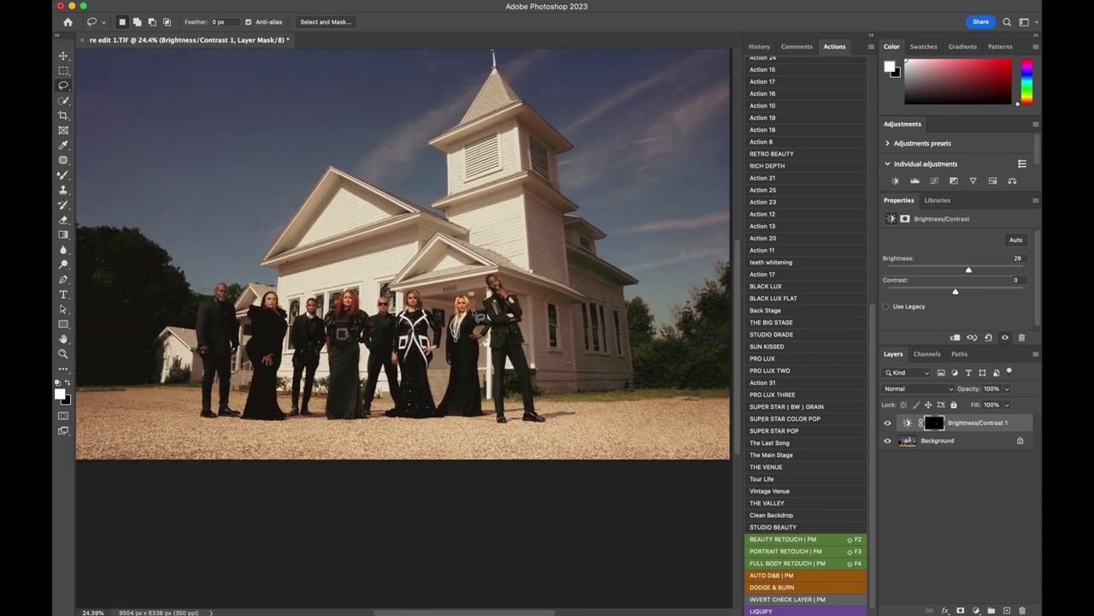
pyautogui.scroll(3, 400, 328)
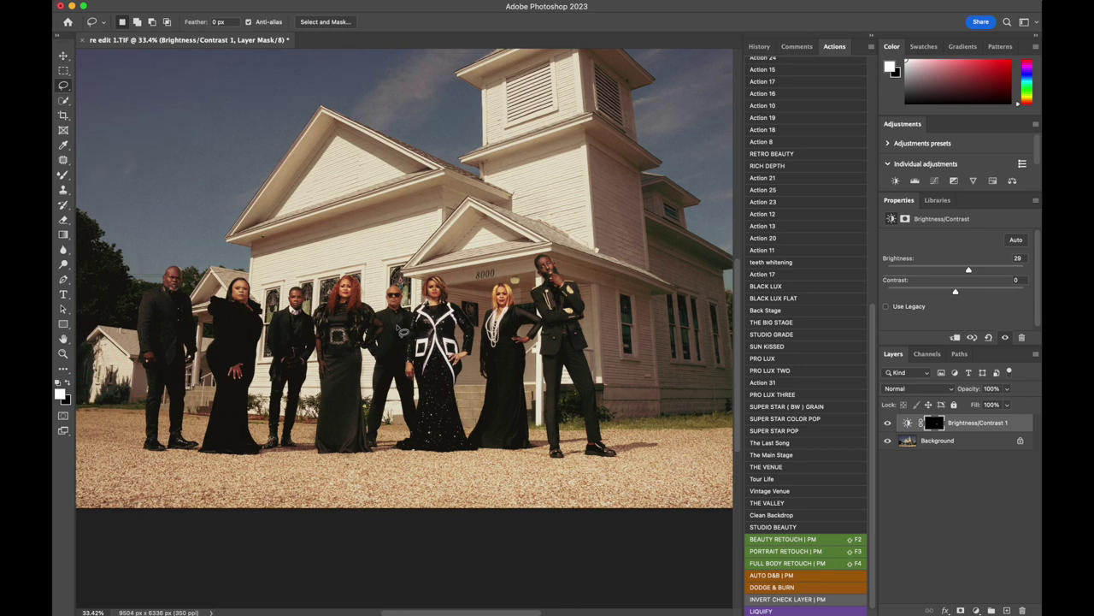
pyautogui.rightClick(938, 439)
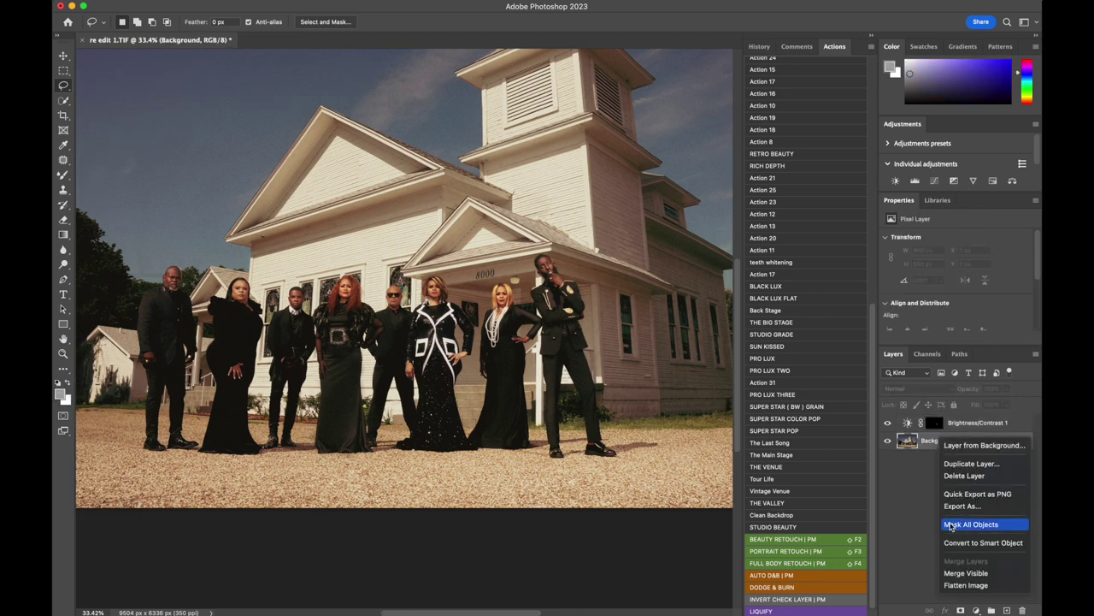
# - Flatten the previous edit, then brighten the sunglasses man's lassoed face to 34
pyautogui.click(964, 584)
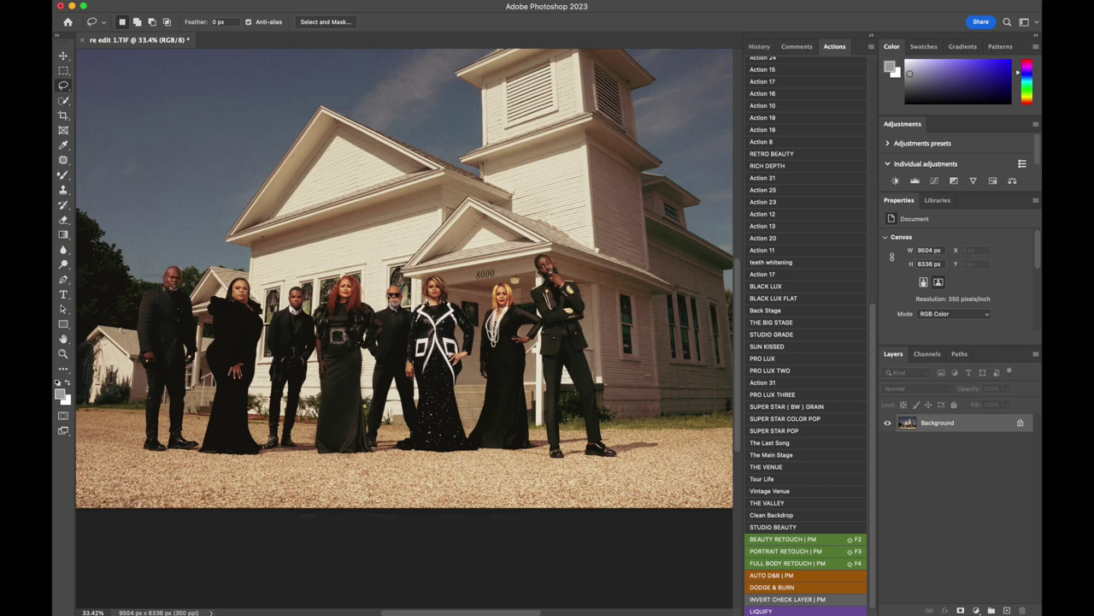
pyautogui.moveTo(407, 307)
pyautogui.mouseDown()
pyautogui.moveTo(399, 313)
pyautogui.moveTo(393, 295)
pyautogui.mouseUp()
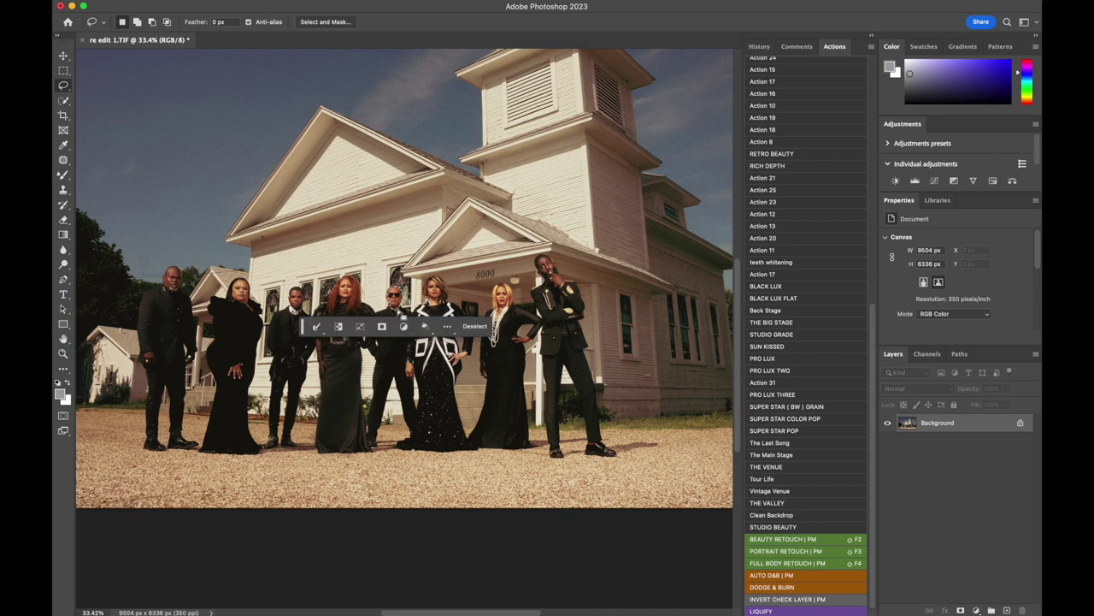
pyautogui.click(895, 180)
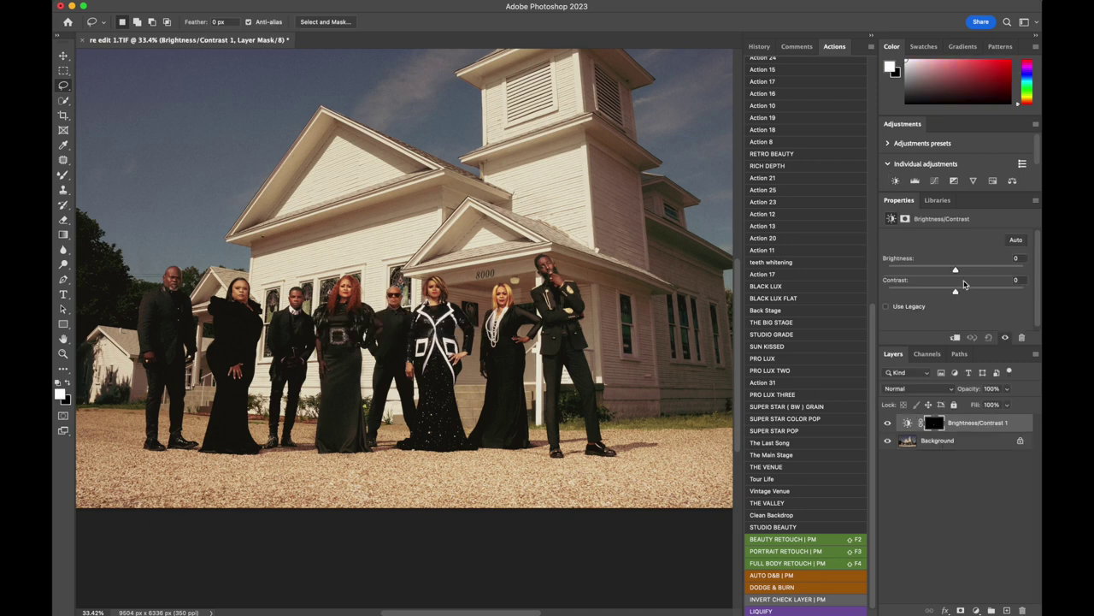
pyautogui.click(965, 270)
pyautogui.moveTo(965, 270); pyautogui.dragTo(972, 272)
pyautogui.rightClick(949, 443)
# - Flatten the prior adjustment, then lasso a woman's face and brighten it to 20
pyautogui.click(902, 589)
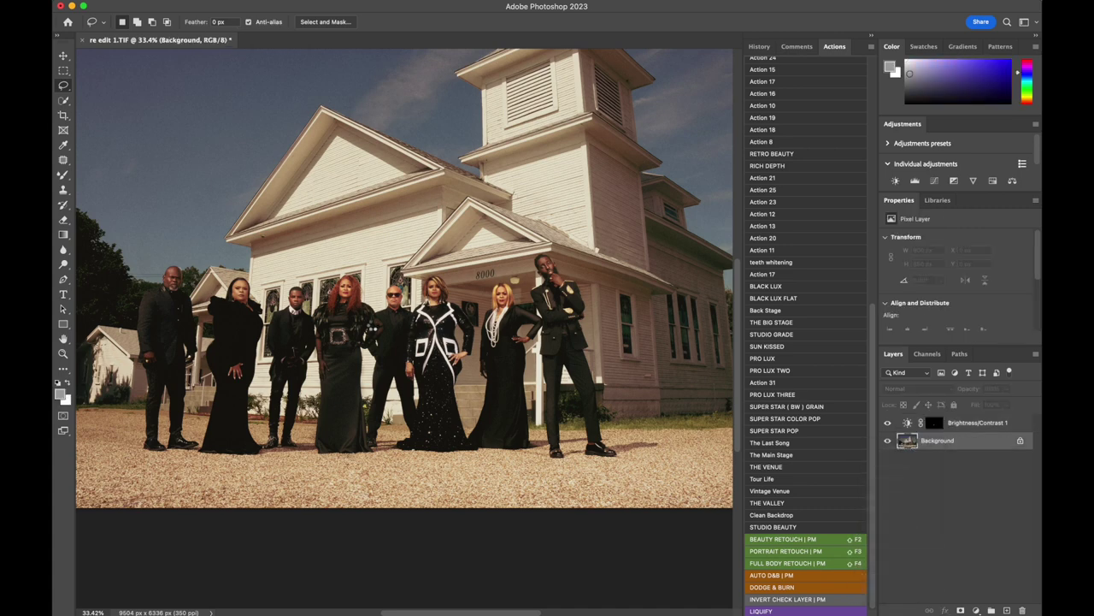
pyautogui.scroll(-3, 373, 329)
pyautogui.scroll(1, 373, 331)
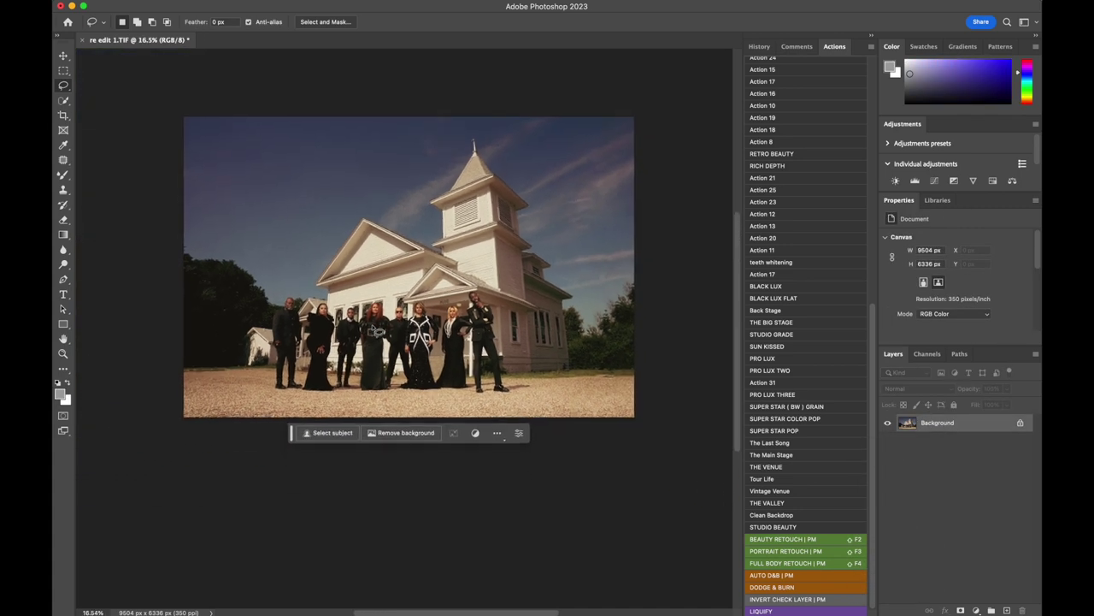
pyautogui.scroll(1, 374, 331)
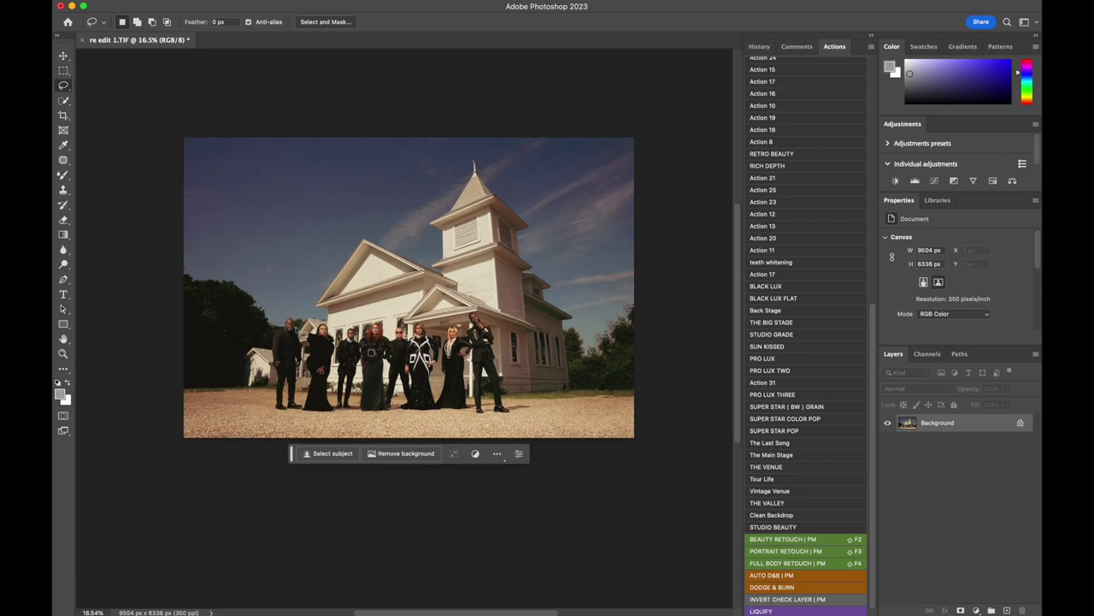
pyautogui.scroll(5, 295, 326)
pyautogui.scroll(-4, 295, 326)
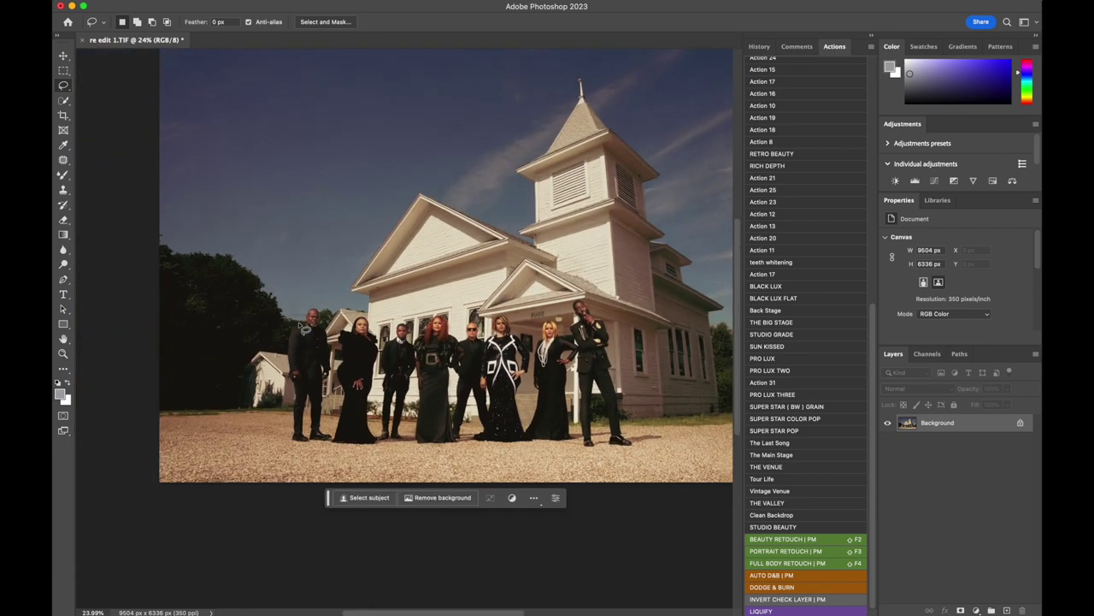
pyautogui.scroll(2, 298, 325)
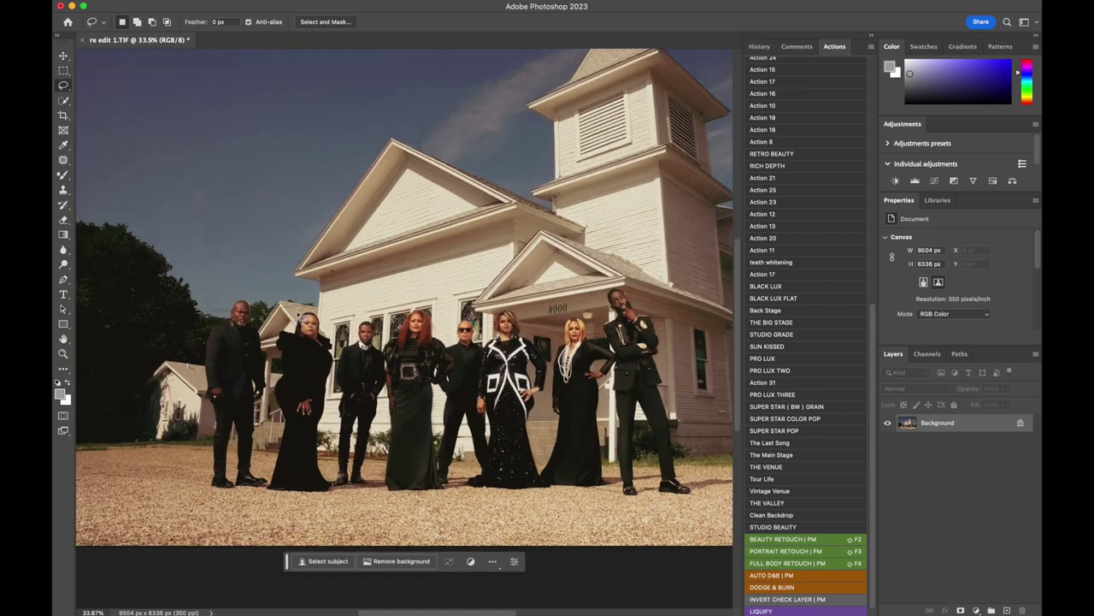
pyautogui.moveTo(301, 336)
pyautogui.mouseDown()
pyautogui.moveTo(311, 318)
pyautogui.moveTo(327, 346)
pyautogui.moveTo(308, 341)
pyautogui.moveTo(302, 323)
pyautogui.mouseUp()
pyautogui.click(895, 180)
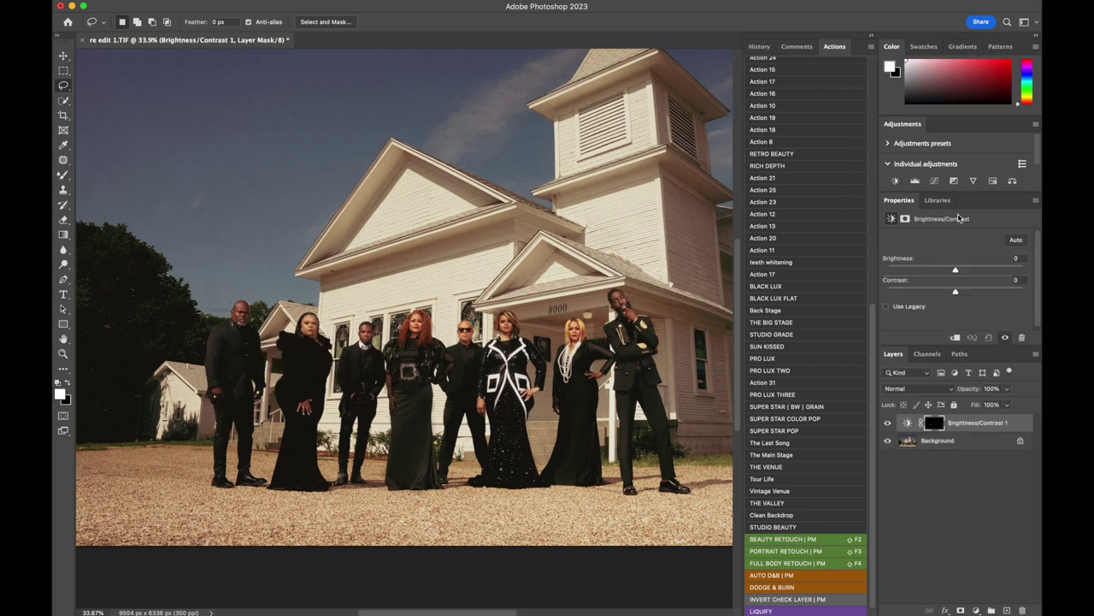
pyautogui.moveTo(955, 271); pyautogui.dragTo(964, 270)
pyautogui.scroll(-3, 454, 300)
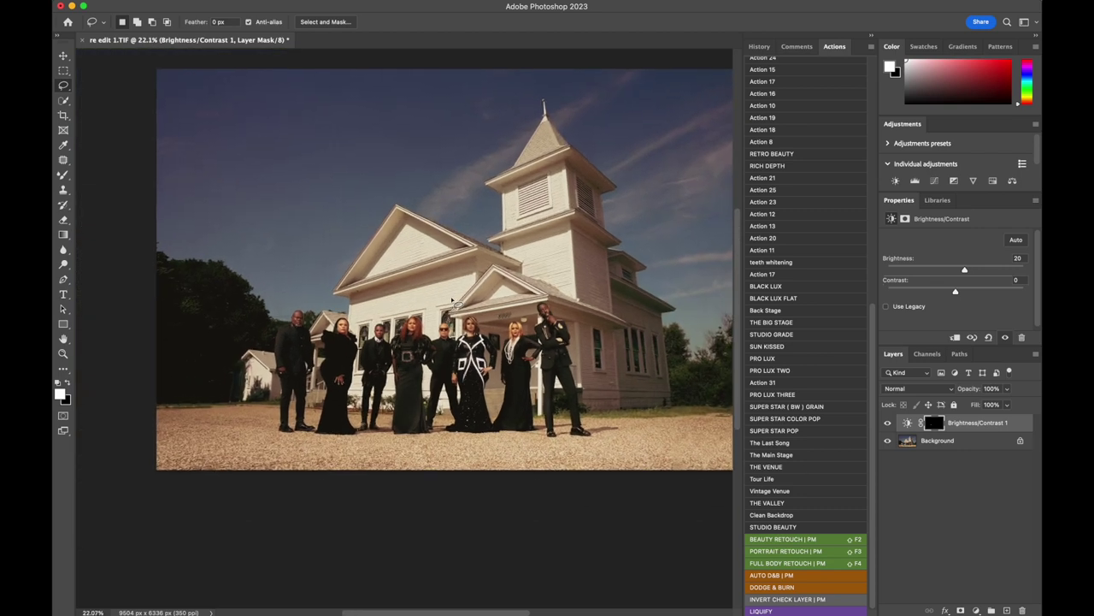
pyautogui.click(62, 353)
# - Fit the photo to the window and compare the original snapshot with the latest History state
pyautogui.click(405, 21)
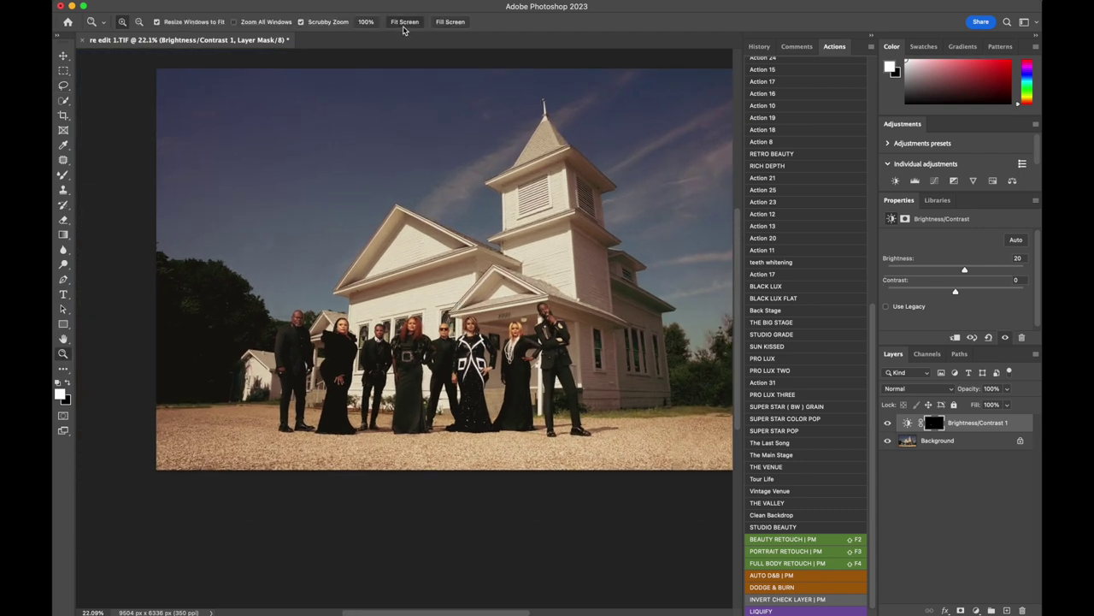
pyautogui.click(760, 46)
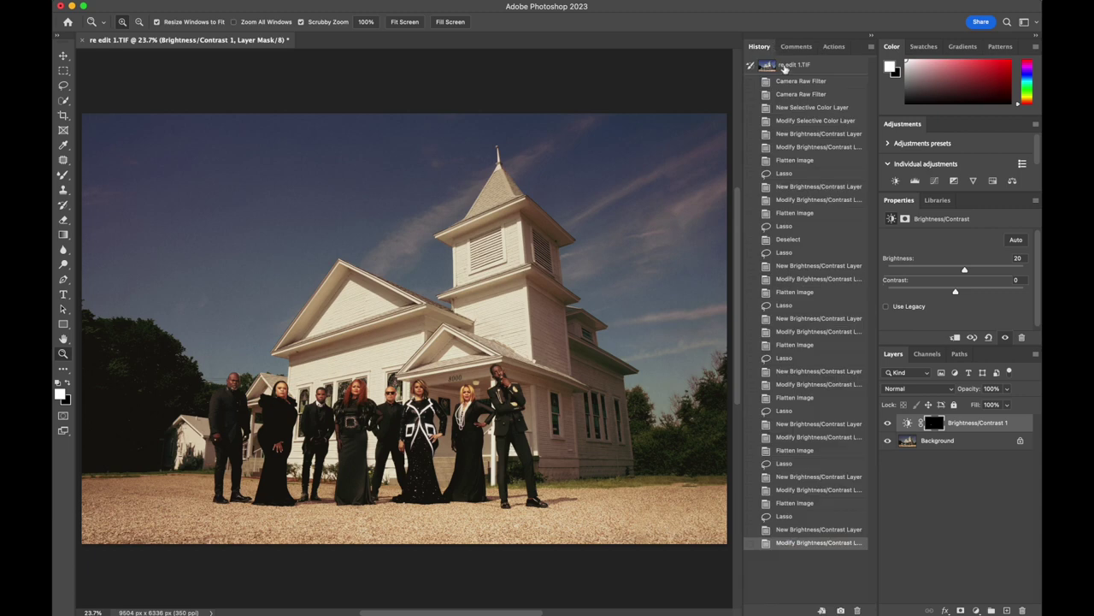
pyautogui.click(791, 67)
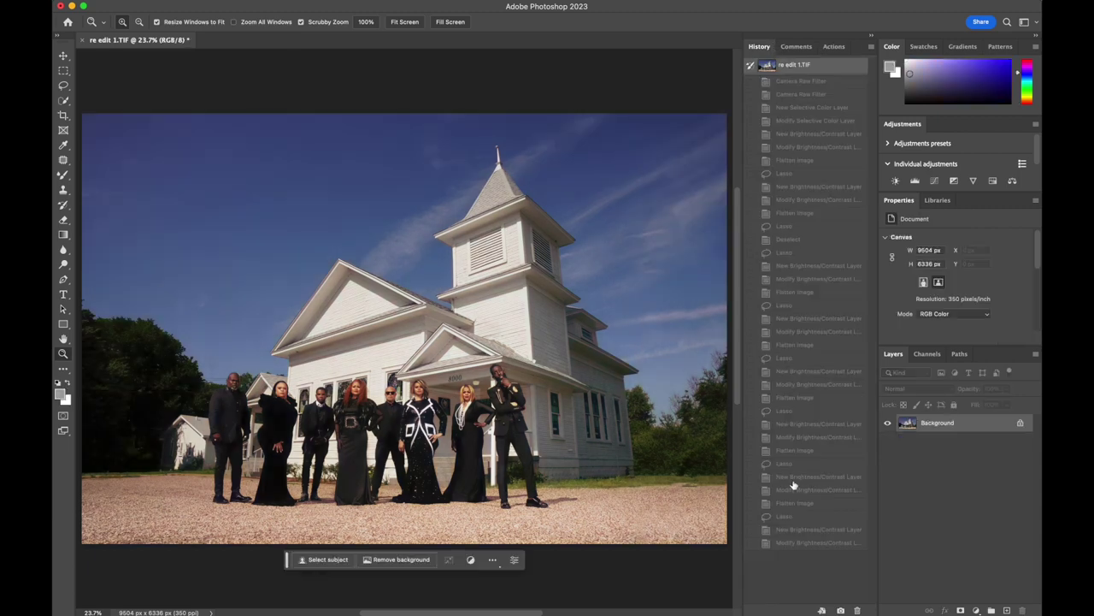
pyautogui.click(795, 543)
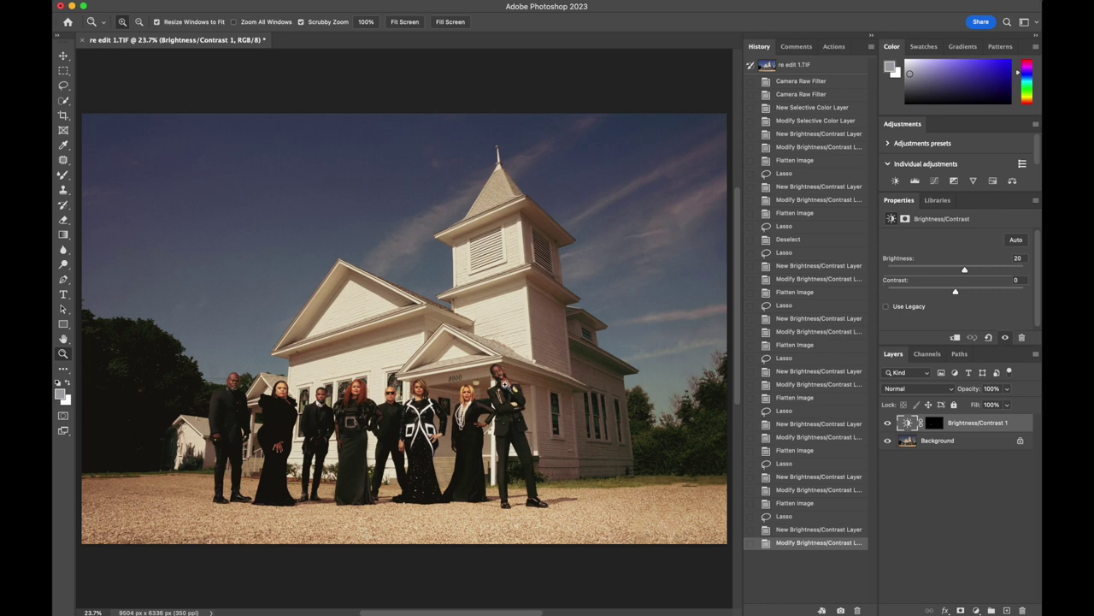
pyautogui.moveTo(504, 385)
pyautogui.mouseDown()
pyautogui.moveTo(488, 385)
pyautogui.moveTo(505, 385)
pyautogui.mouseUp()
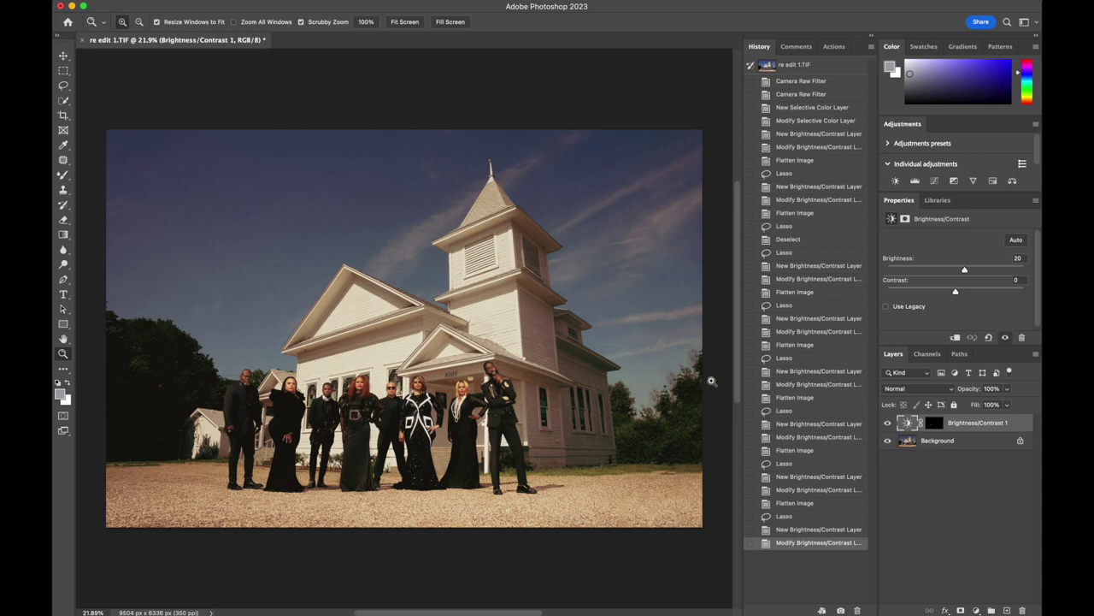
pyautogui.click(954, 445)
# - Flatten the Brightness 20 face adjustment into the single Background layer
pyautogui.rightClick(954, 445)
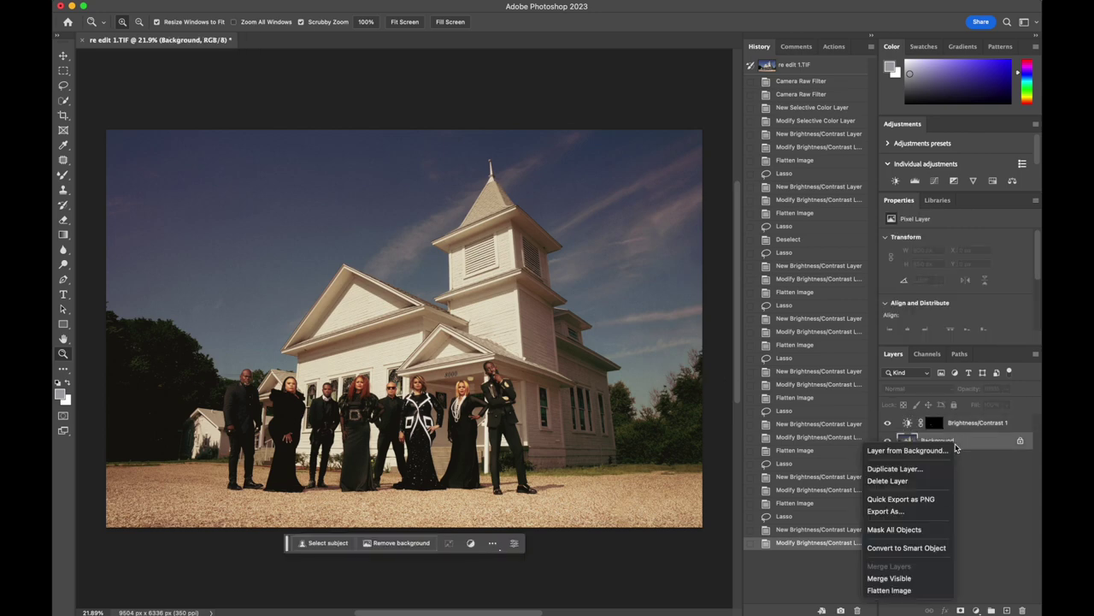
pyautogui.click(890, 590)
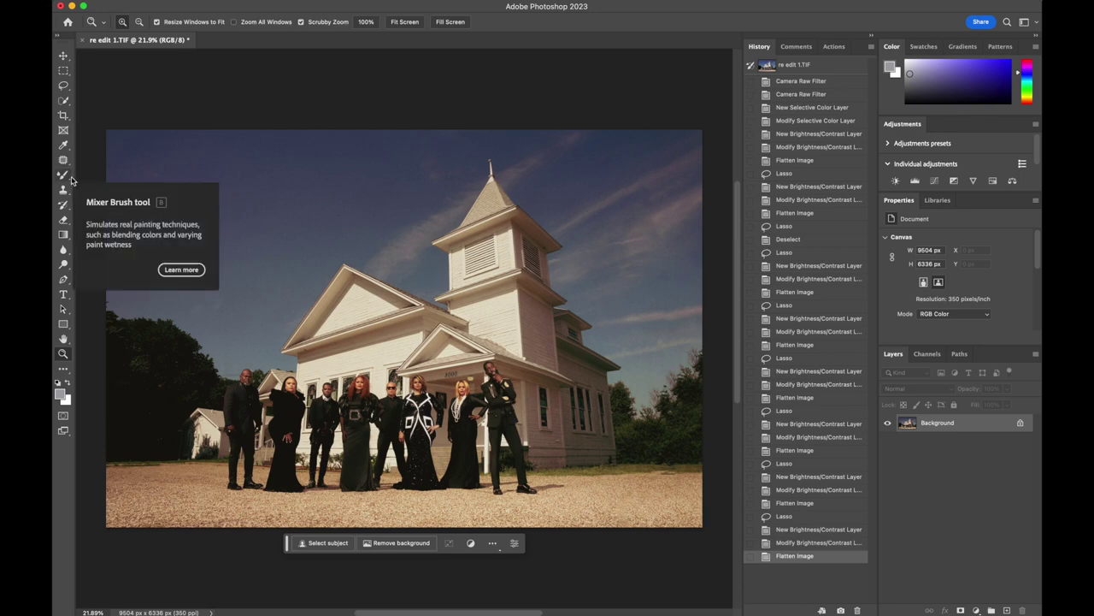
# - Undo Select Subject, then Quick-Select the church's side wall, front and the group before it
pyautogui.click(64, 101)
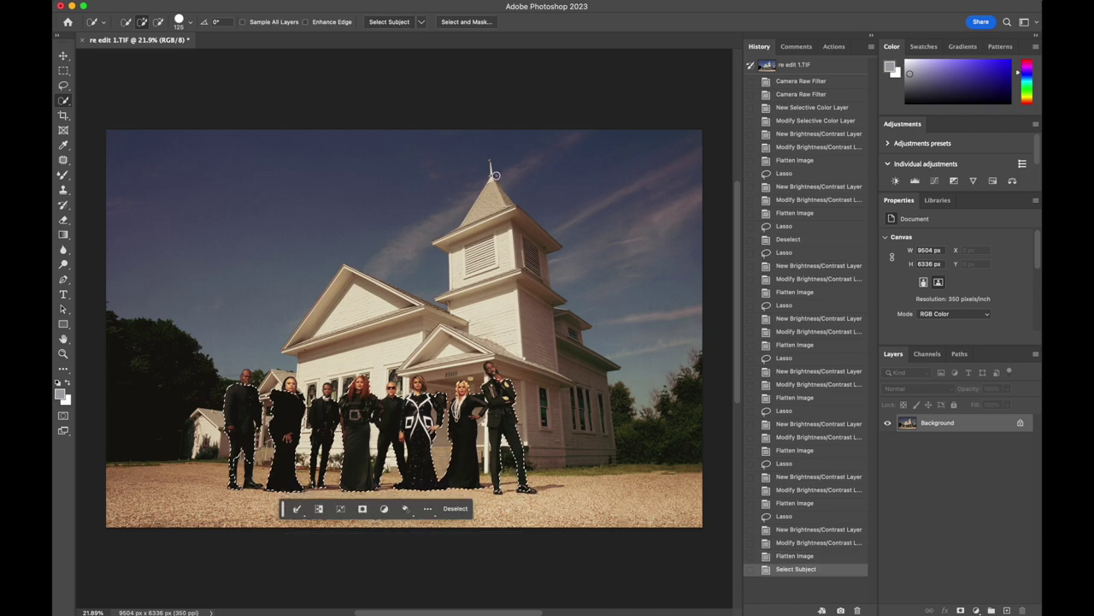
pyautogui.click(800, 556)
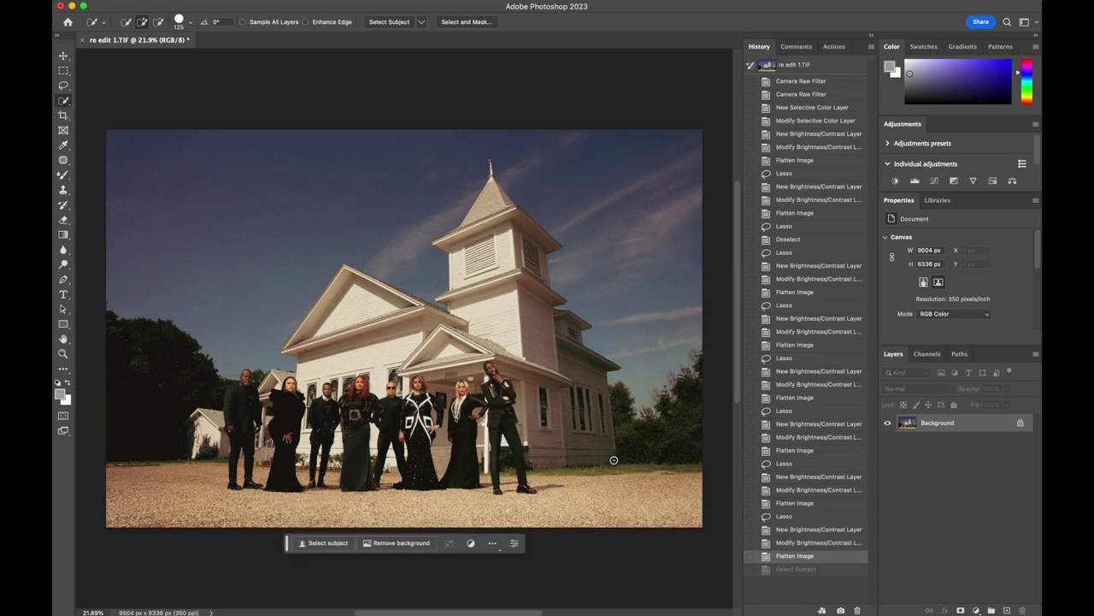
pyautogui.moveTo(612, 455)
pyautogui.mouseDown()
pyautogui.moveTo(589, 409)
pyautogui.moveTo(552, 425)
pyautogui.moveTo(539, 394)
pyautogui.moveTo(581, 321)
pyautogui.moveTo(496, 274)
pyautogui.moveTo(492, 226)
pyautogui.moveTo(502, 207)
pyautogui.mouseUp()
pyautogui.moveTo(478, 347); pyautogui.dragTo(450, 364)
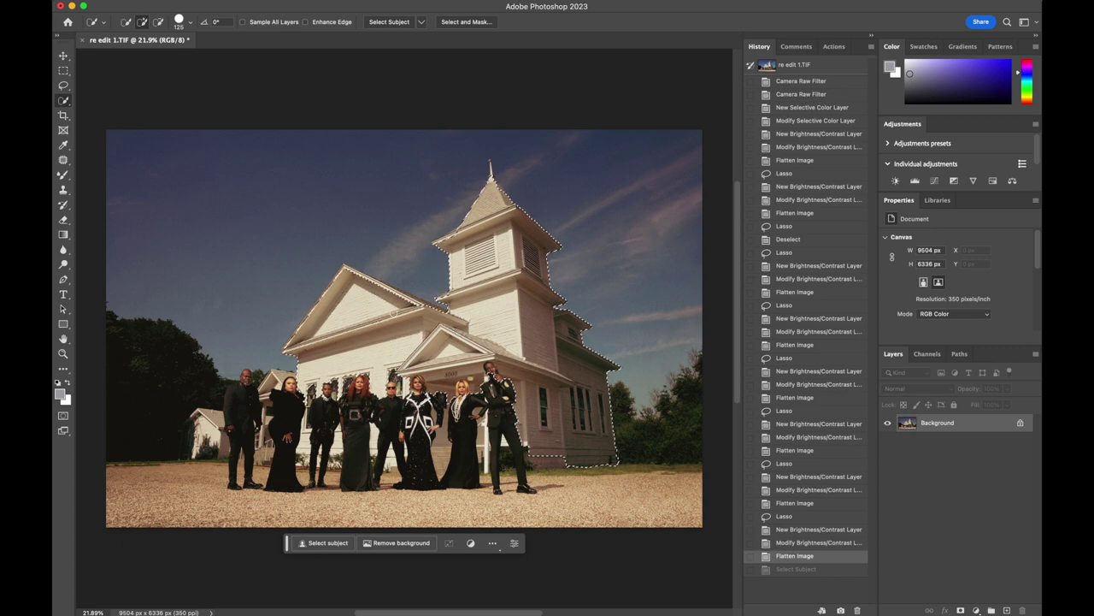
# - Brush a correction into the church-and-group selection in Quick Mask mode, then exit Quick Mask
pyautogui.press('q')
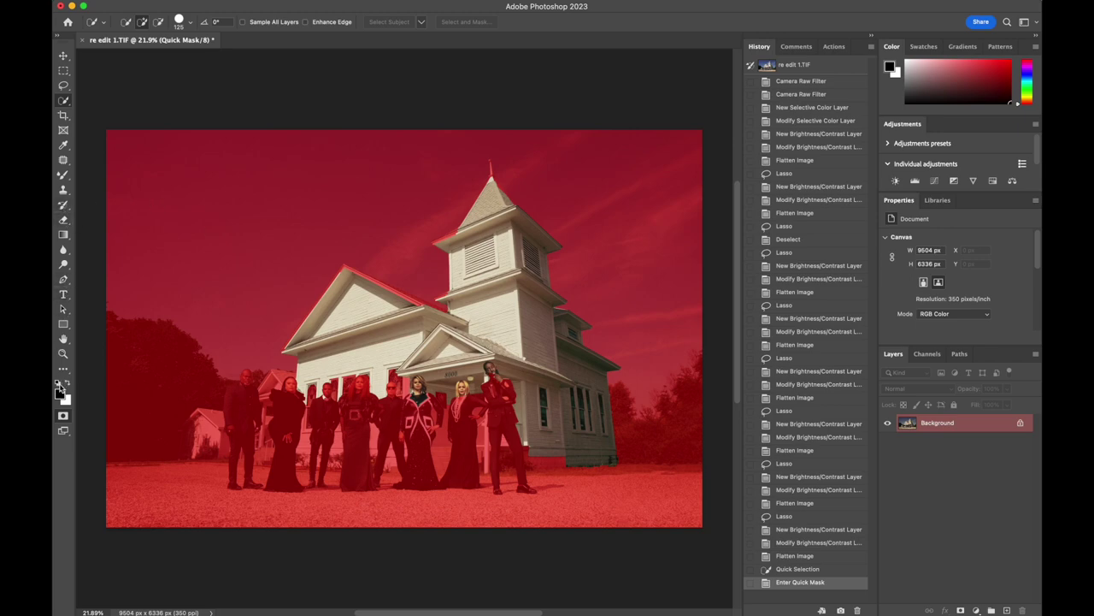
pyautogui.click(62, 175)
pyautogui.click(92, 175)
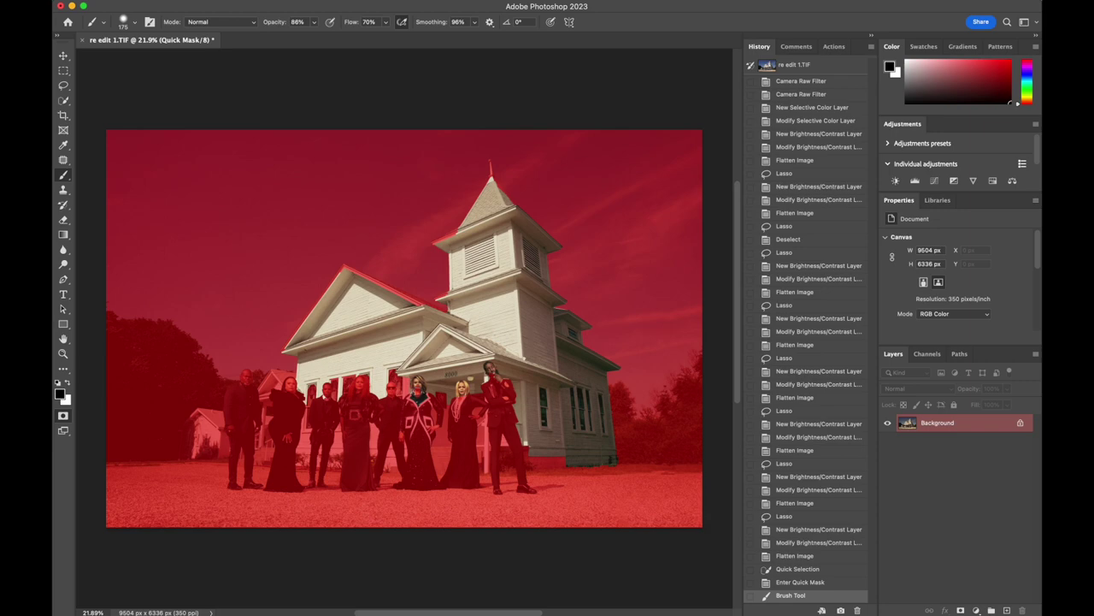
pyautogui.click(466, 394)
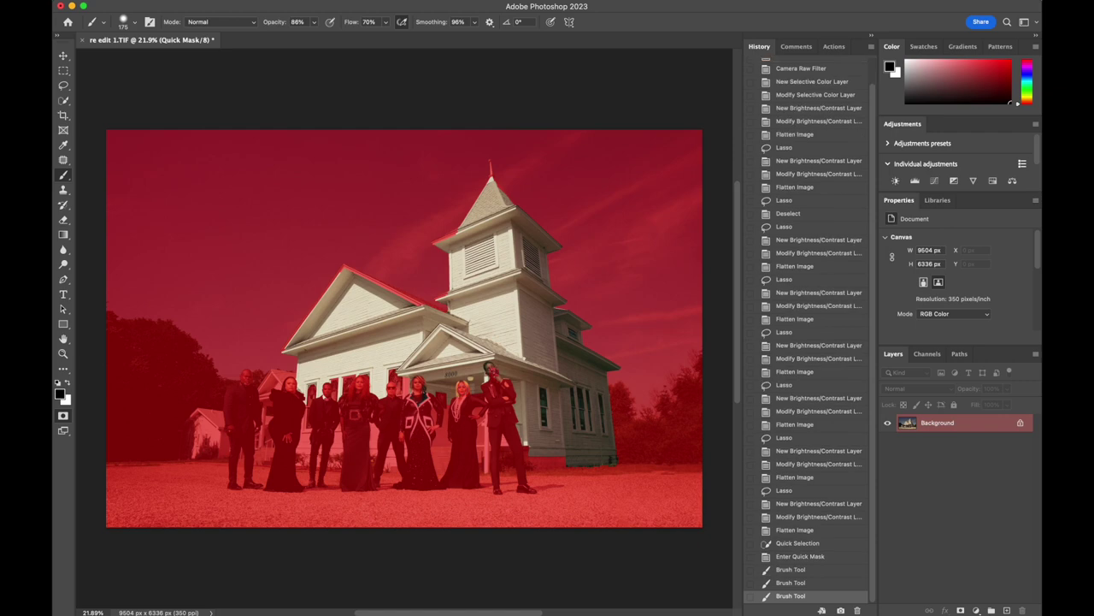
pyautogui.press('q')
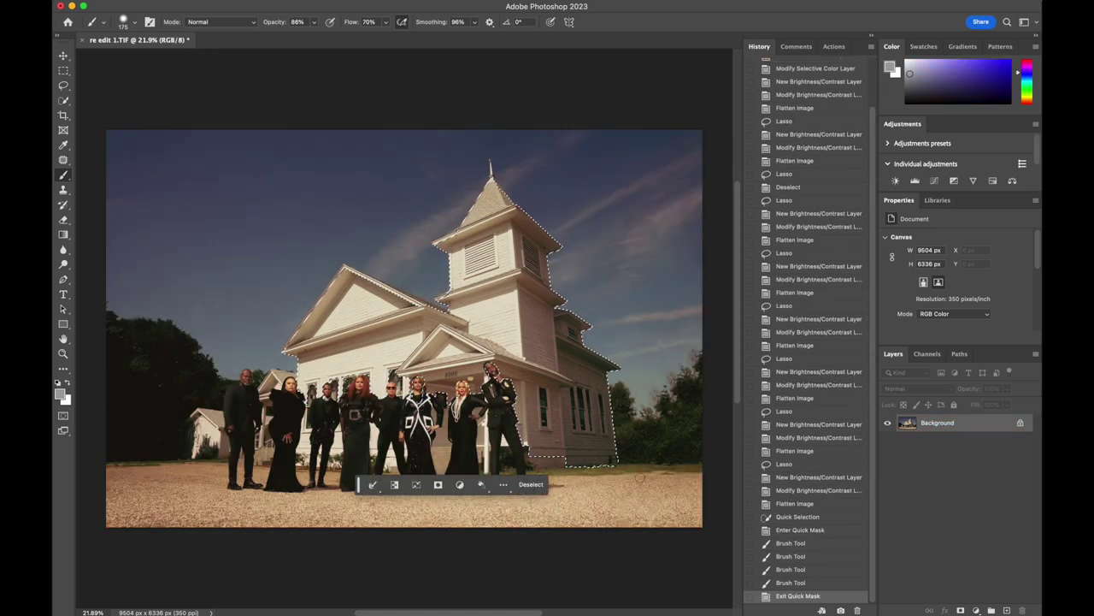
# - Add a Brightness/Contrast adjustment at Brightness 28 to the selection, then flatten the image
pyautogui.click(896, 180)
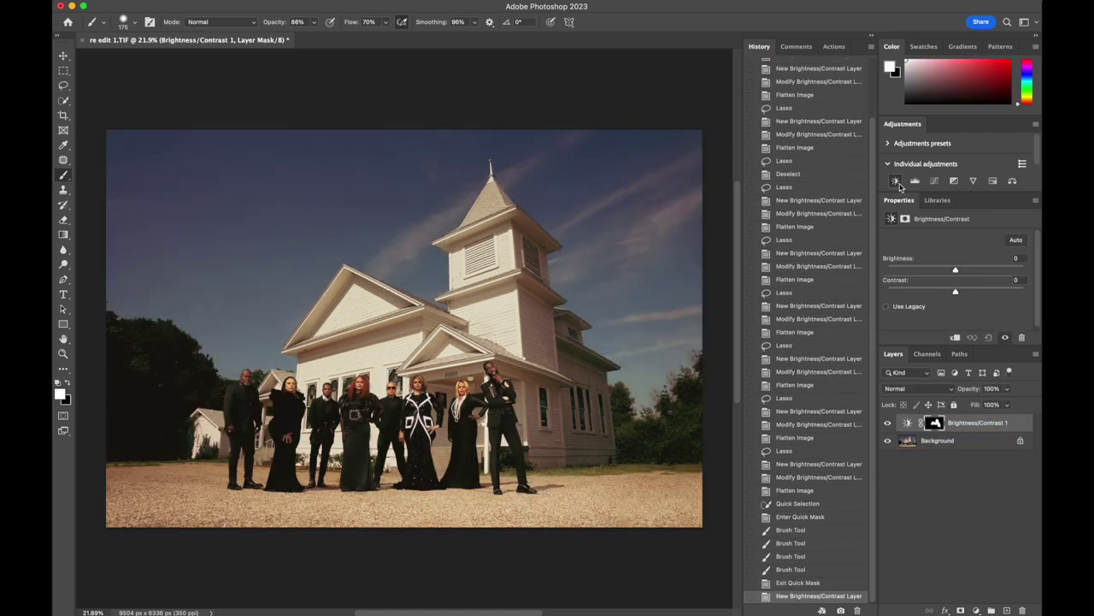
pyautogui.click(966, 271)
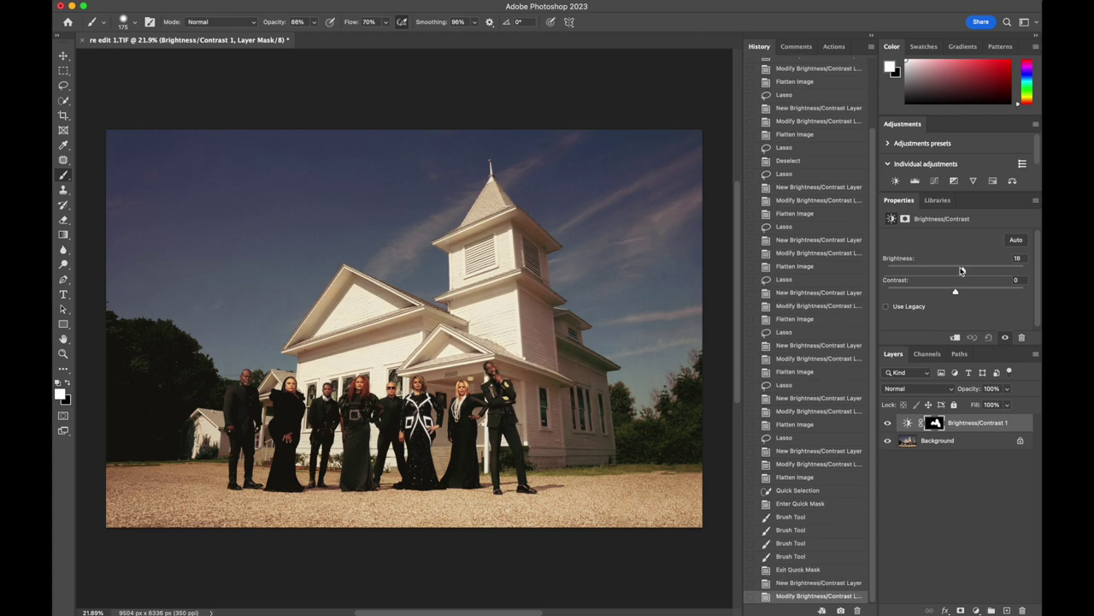
pyautogui.moveTo(961, 271)
pyautogui.mouseDown()
pyautogui.moveTo(951, 271)
pyautogui.moveTo(971, 270)
pyautogui.mouseUp()
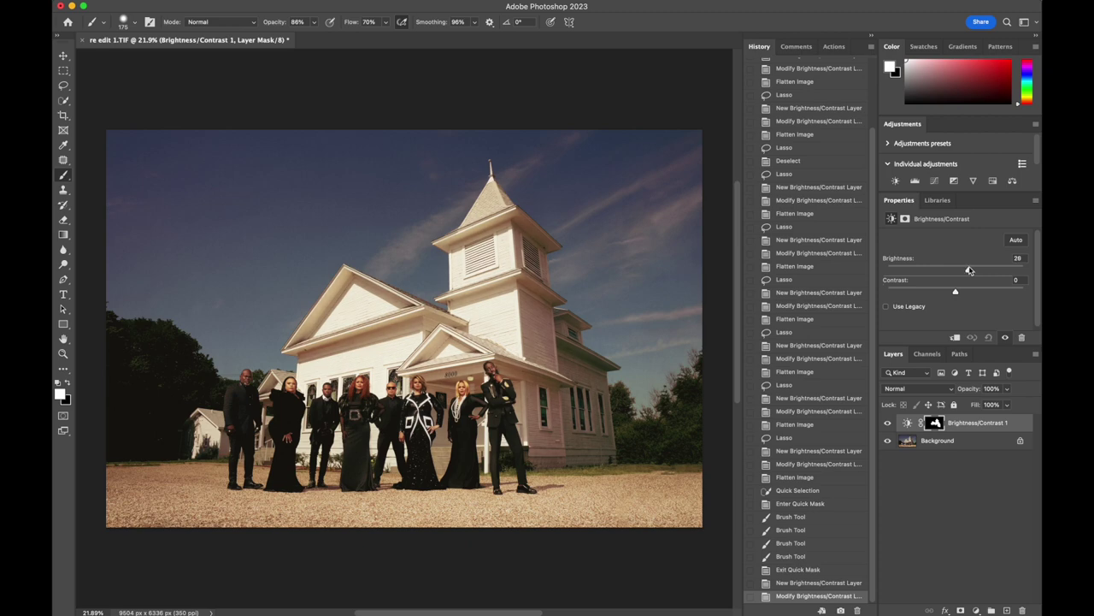
pyautogui.rightClick(941, 443)
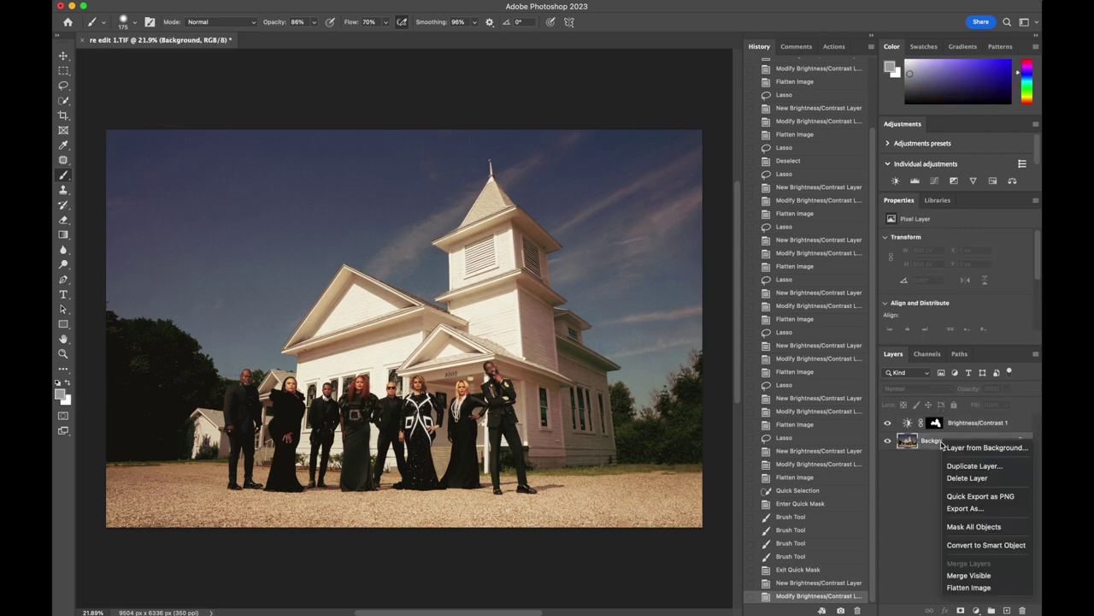
pyautogui.click(968, 588)
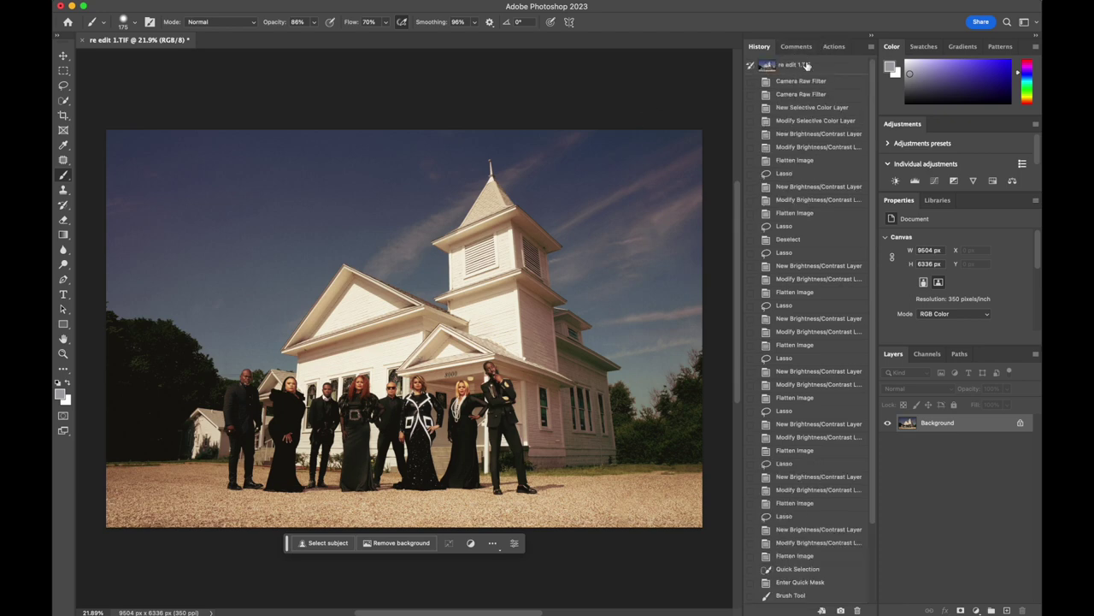
pyautogui.click(808, 65)
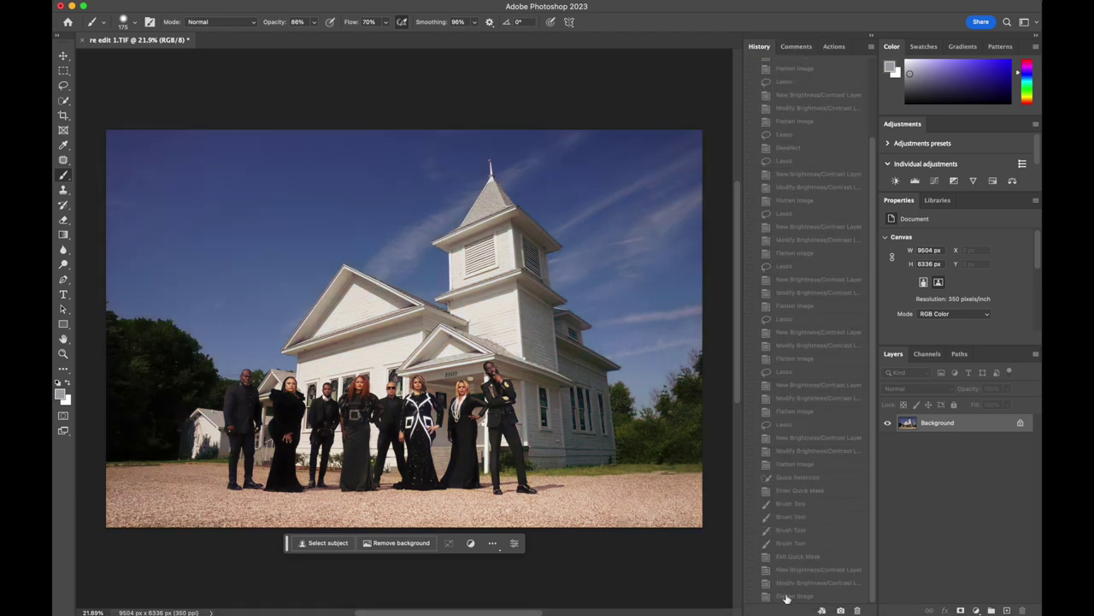
pyautogui.click(786, 597)
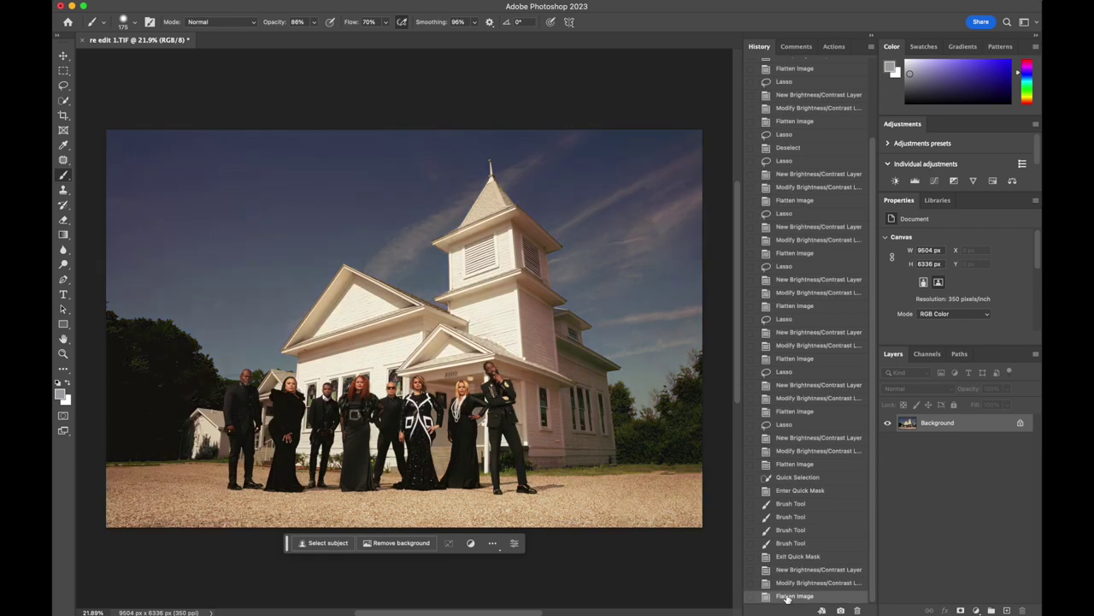